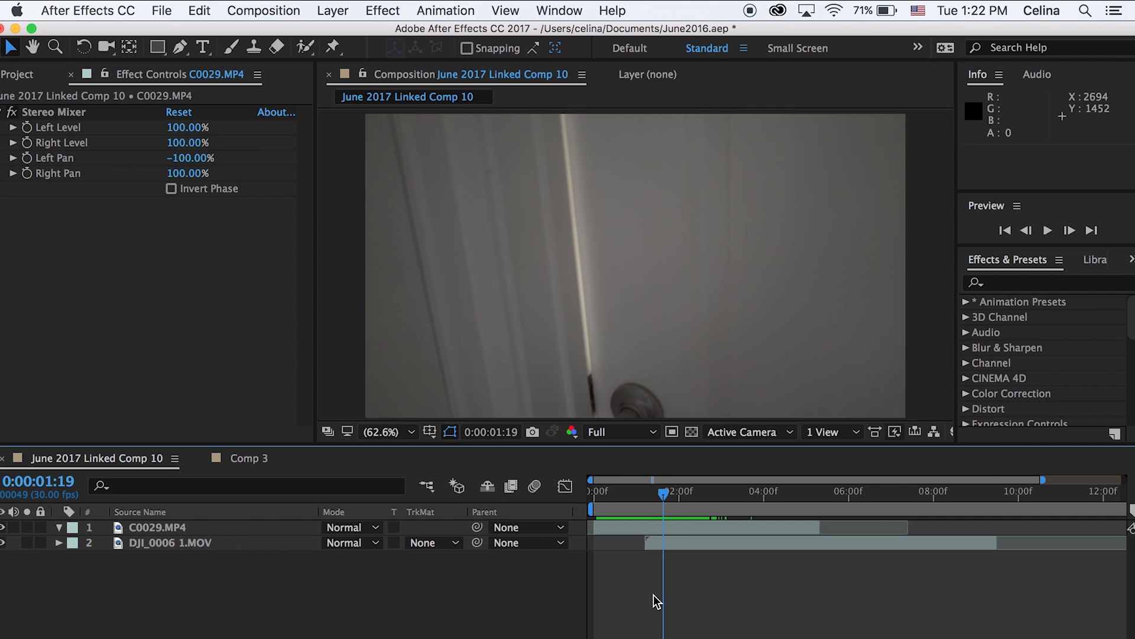
# Step: Preview the composition from near its start, at 0:00:00:04, to watch the door-opening shot
pyautogui.click(597, 491)
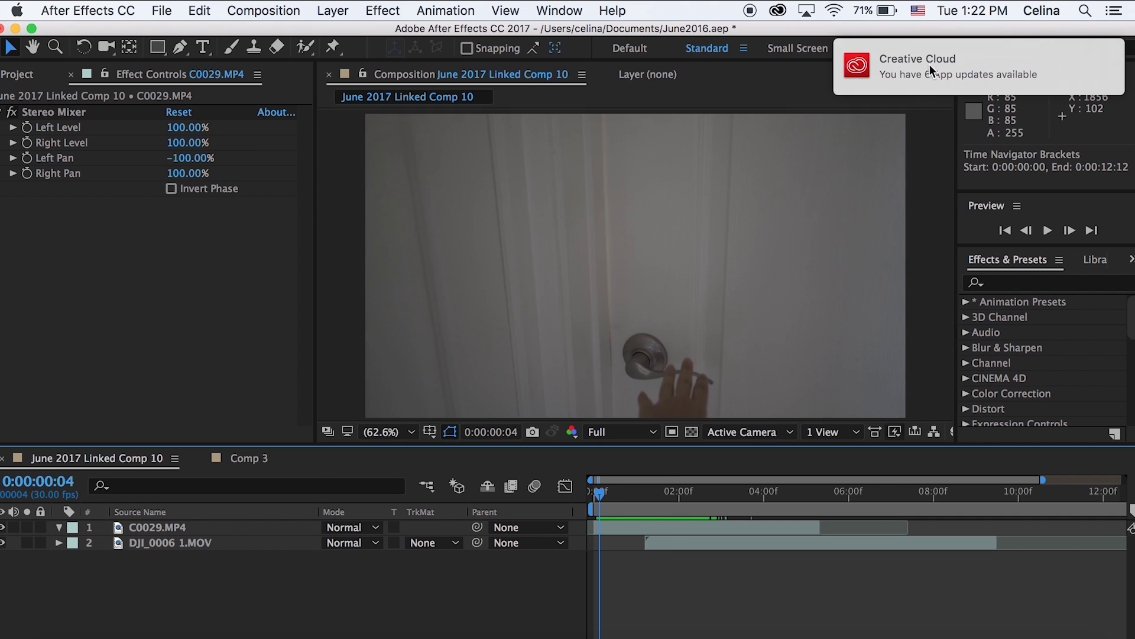
pyautogui.click(686, 566)
pyautogui.press('space')
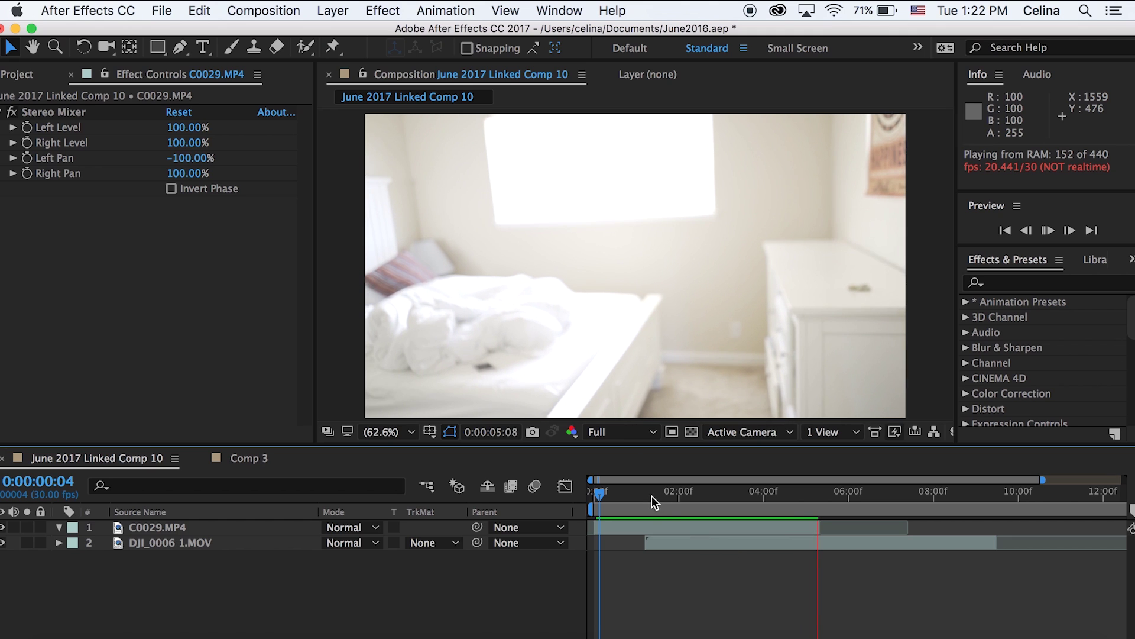
# Step: Step through the frames around the door opening and park the playhead at 0:00:01:16, where the gap first shows
pyautogui.moveTo(650, 501); pyautogui.dragTo(658, 493)
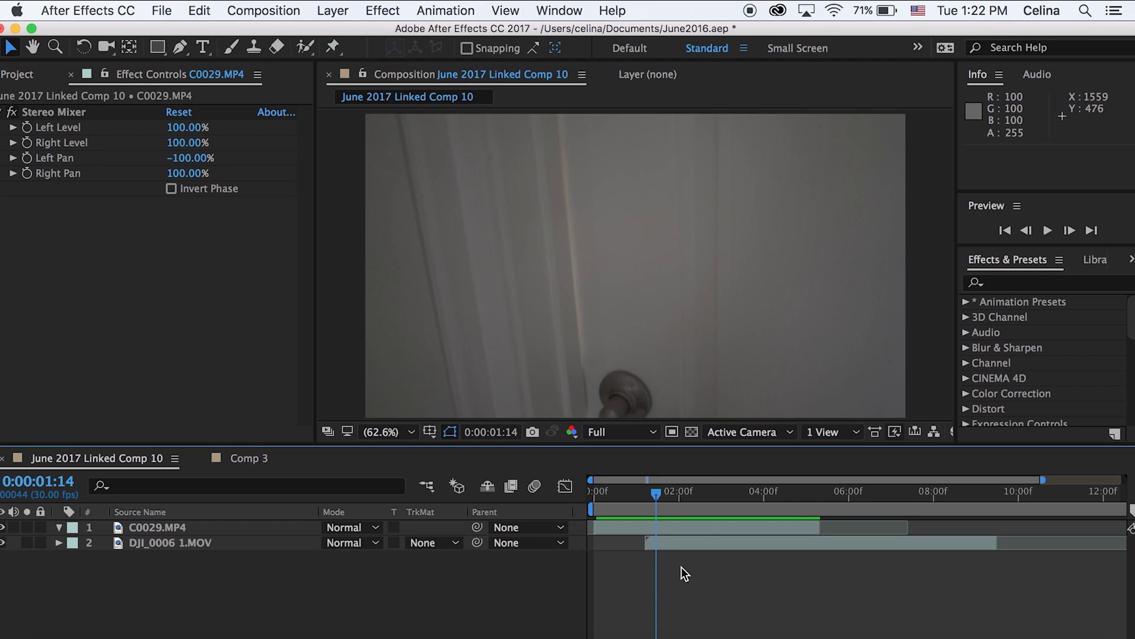
pyautogui.press('pagedown')
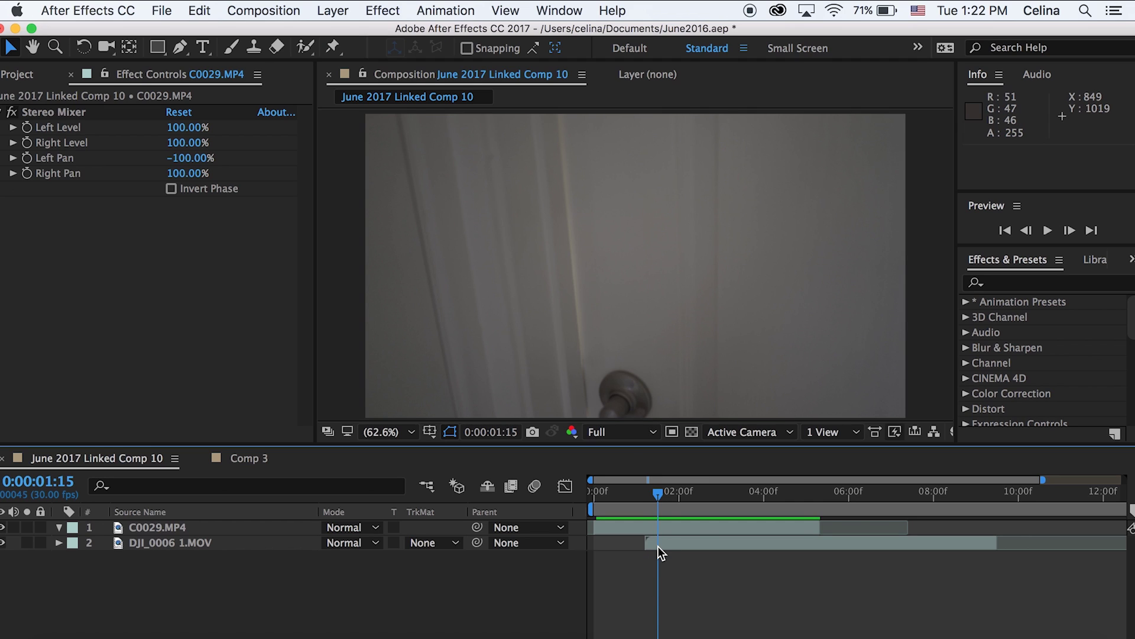
pyautogui.press('pagedown')
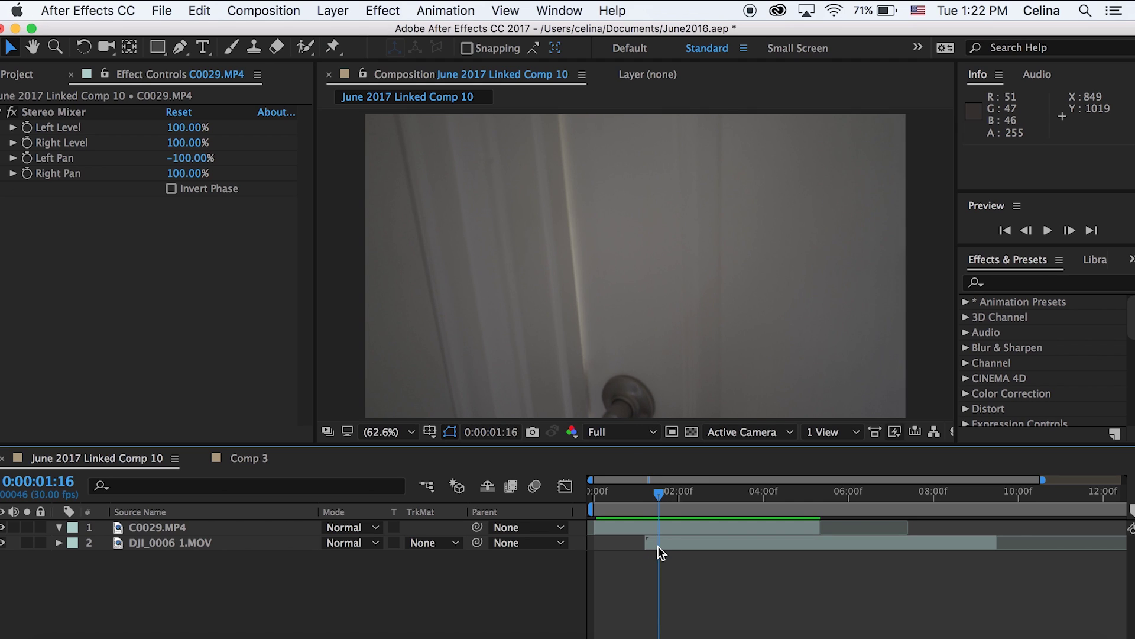
pyautogui.press('pagedown')
pyautogui.press('pagedown')
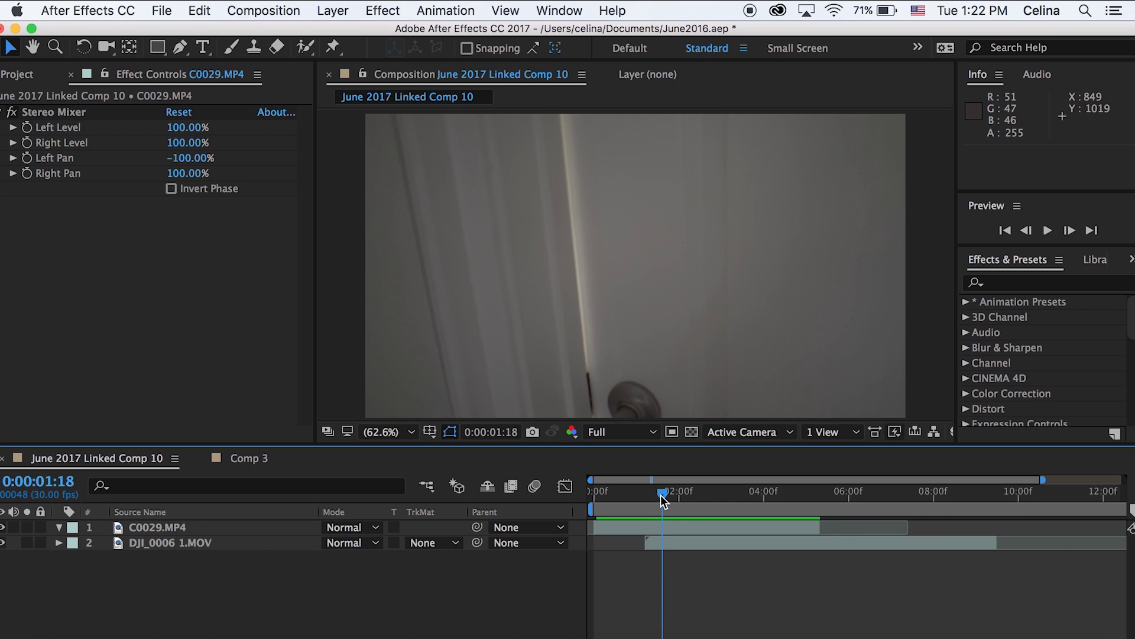
pyautogui.moveTo(661, 494); pyautogui.dragTo(656, 495)
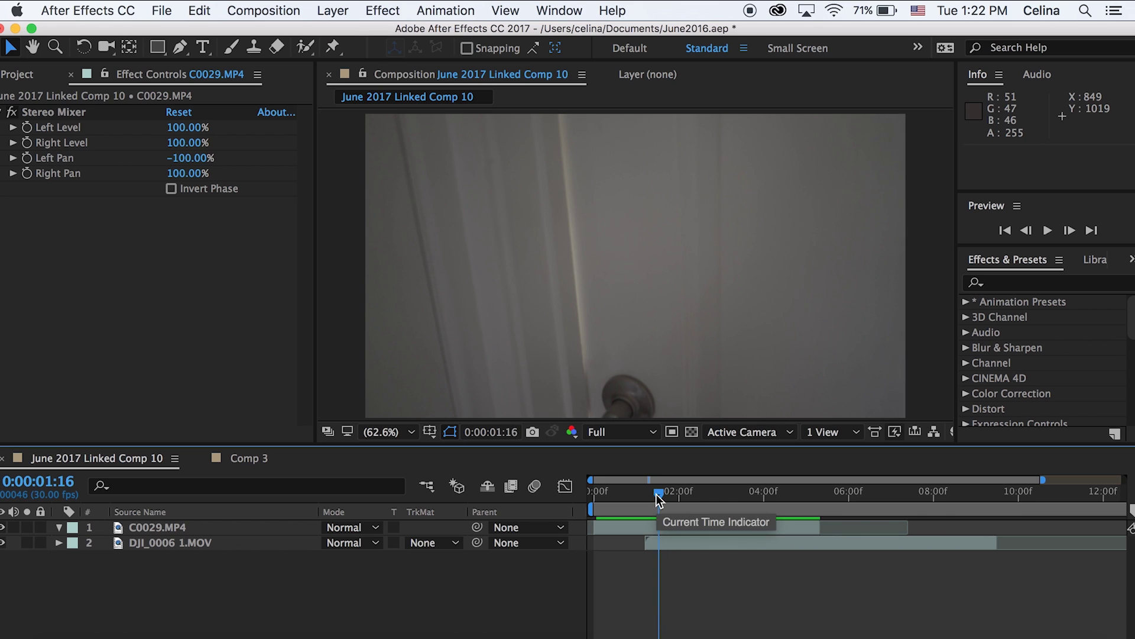
# Step: Draw a thin closed four-point mask with the Pen tool along the bright door gap on layer C0029.MP4
pyautogui.click(636, 527)
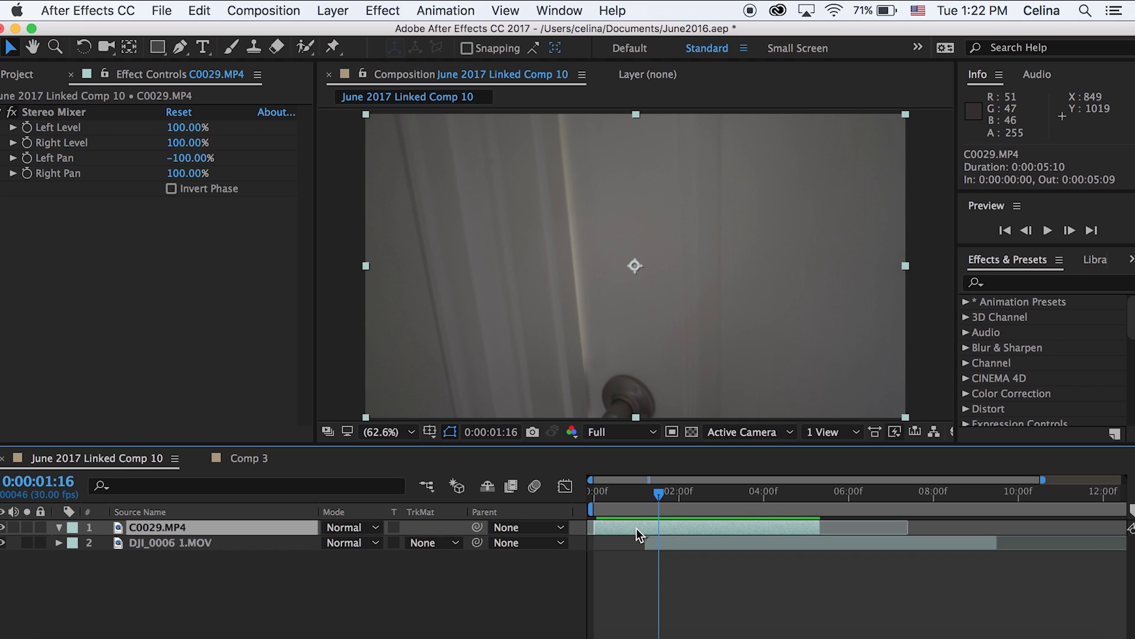
pyautogui.click(180, 47)
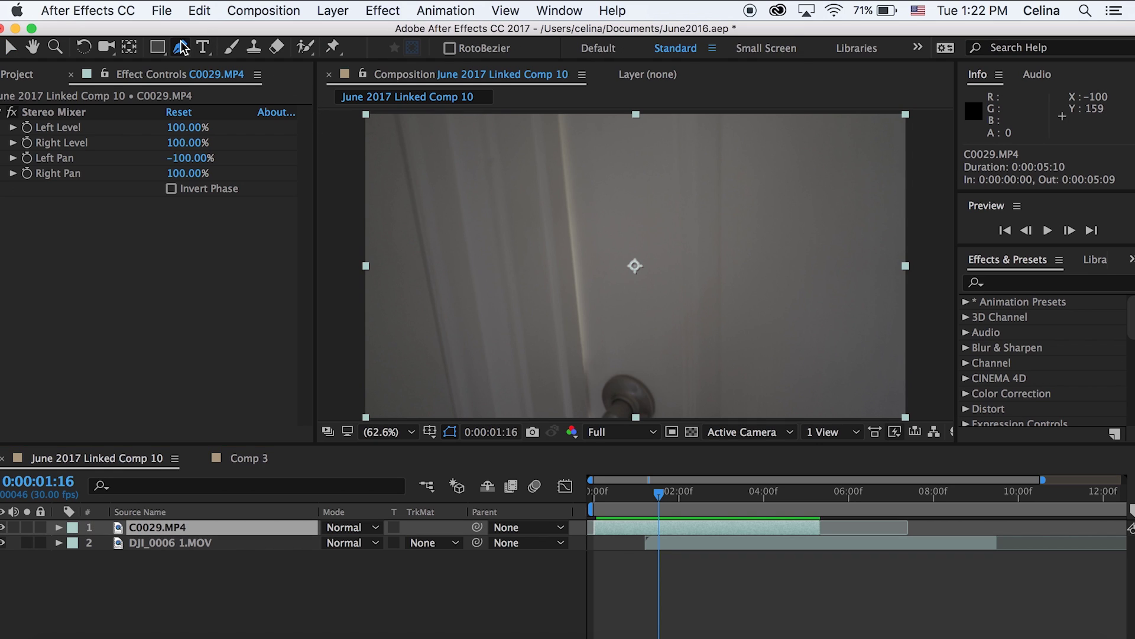
pyautogui.click(559, 114)
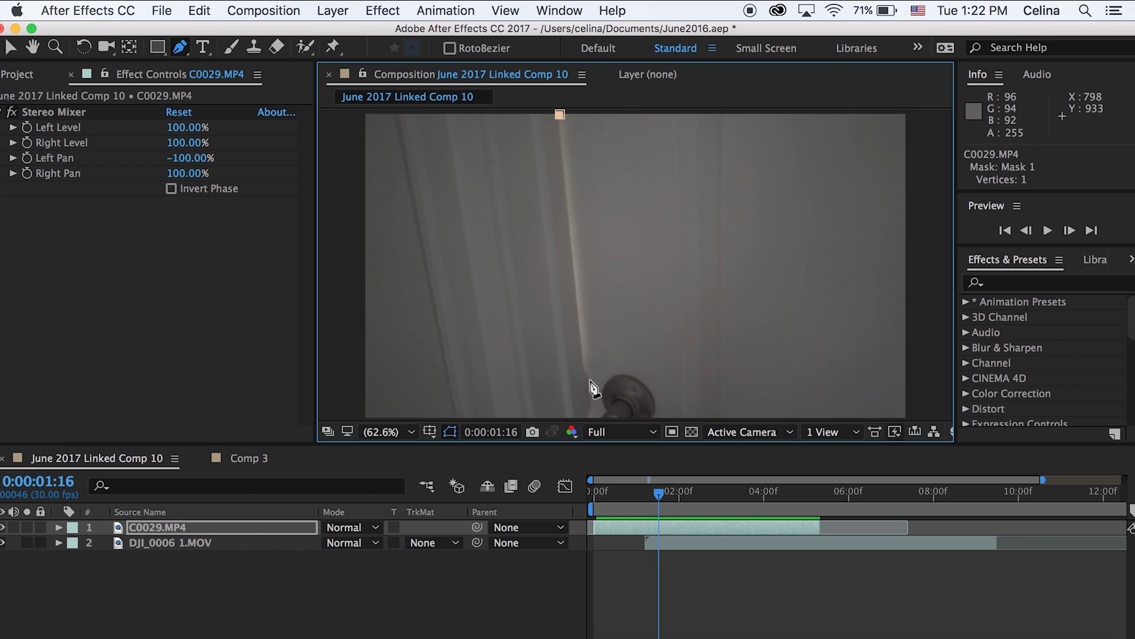
pyautogui.click(589, 417)
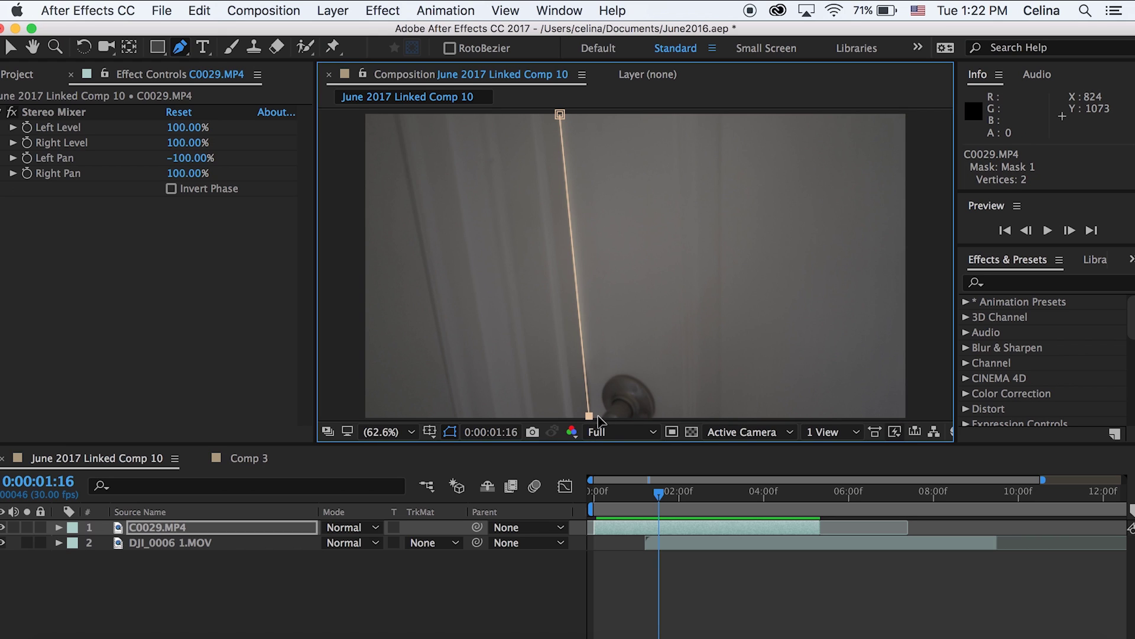
pyautogui.click(572, 116)
pyautogui.press('super+z')
pyautogui.click(577, 116)
pyautogui.click(559, 114)
# Step: Narrow the mask to a sliver and extend its end points just past the frame's upper and lower edges
pyautogui.moveTo(560, 115)
pyautogui.mouseDown()
pyautogui.moveTo(547, 112)
pyautogui.moveTo(560, 111)
pyautogui.mouseUp()
pyautogui.moveTo(600, 418); pyautogui.dragTo(588, 419)
pyautogui.moveTo(577, 116); pyautogui.dragTo(565, 111)
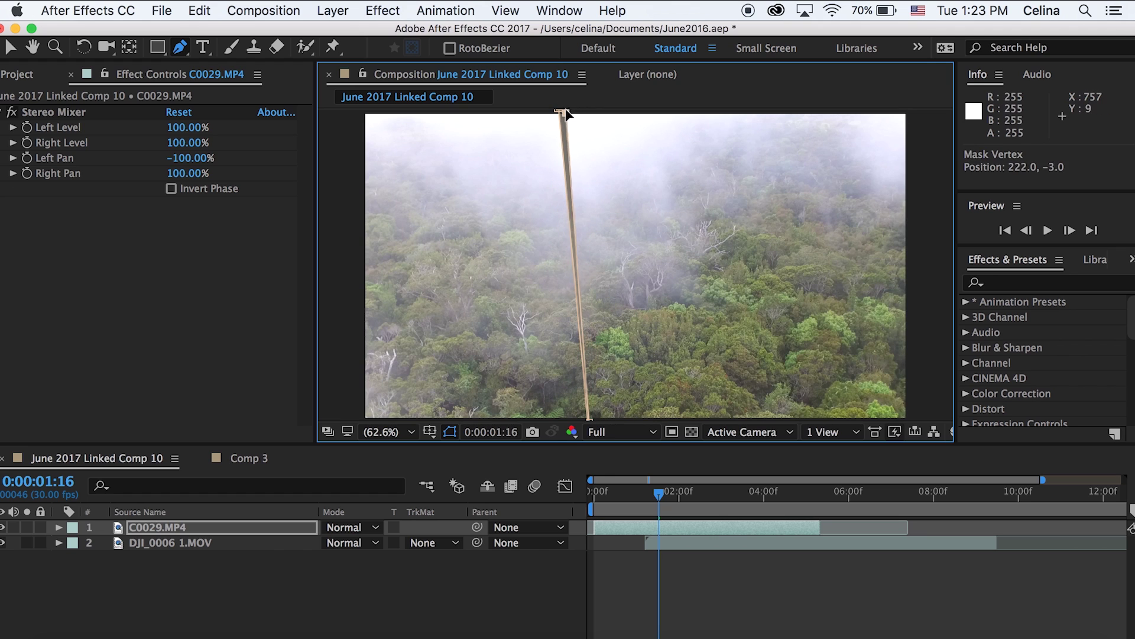
# Step: Reveal the mask properties of C0029.MP4 and enable Mask Path keyframing at 0:00:01:16
pyautogui.click(661, 523)
pyautogui.press('m')
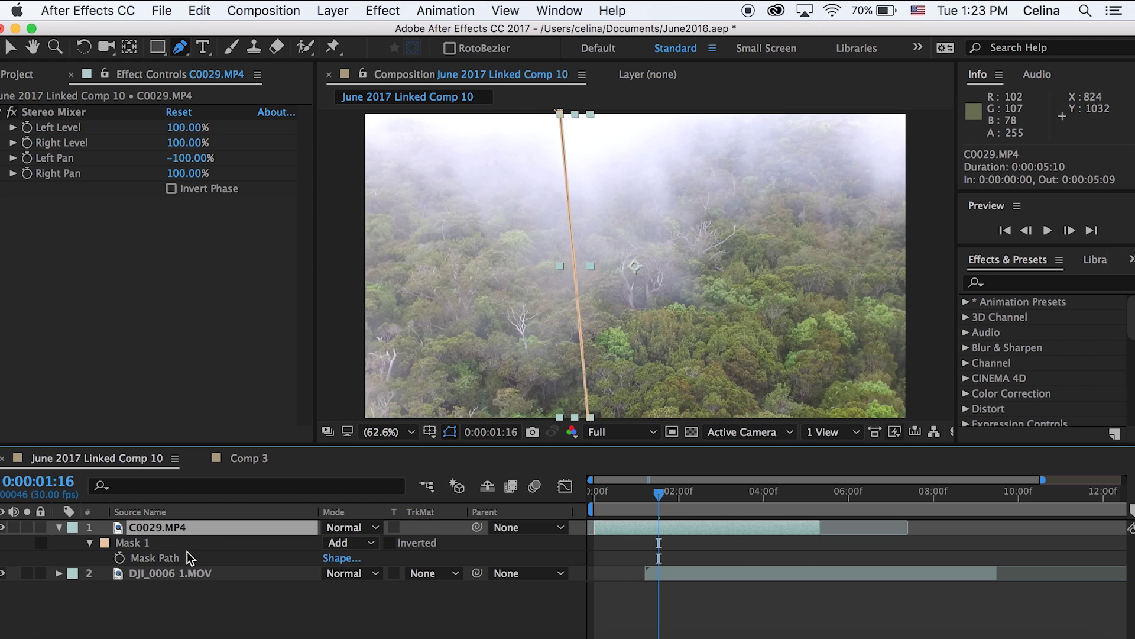
pyautogui.click(119, 558)
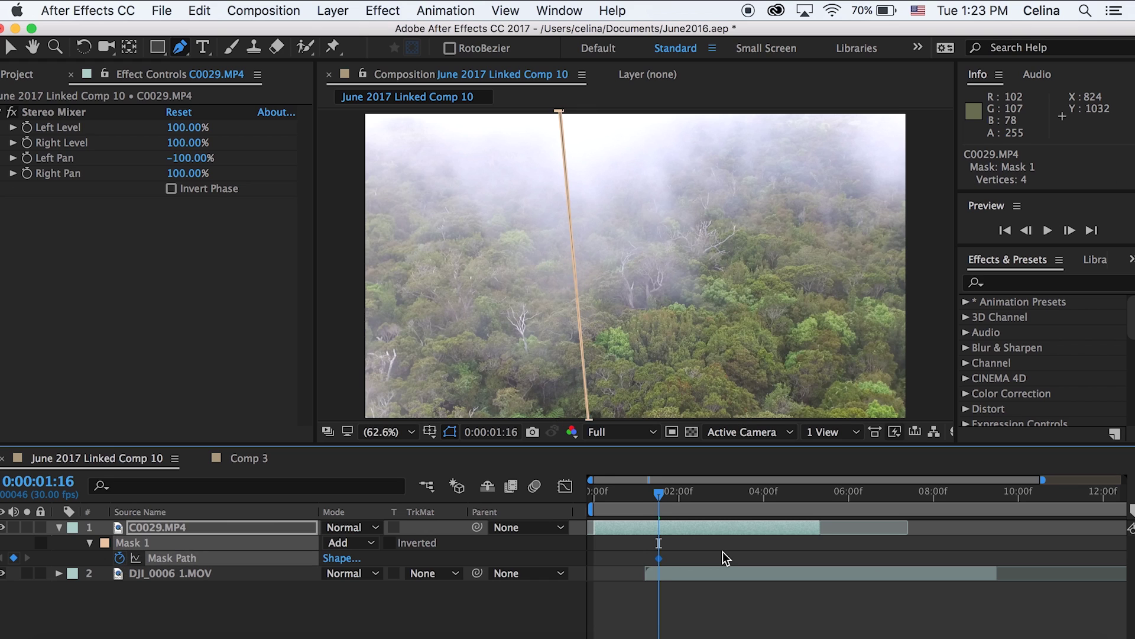
# Step: Advance to 0:00:01:18 and set the composition view magnification to 50%
pyautogui.press('pagedown')
pyautogui.press('pagedown')
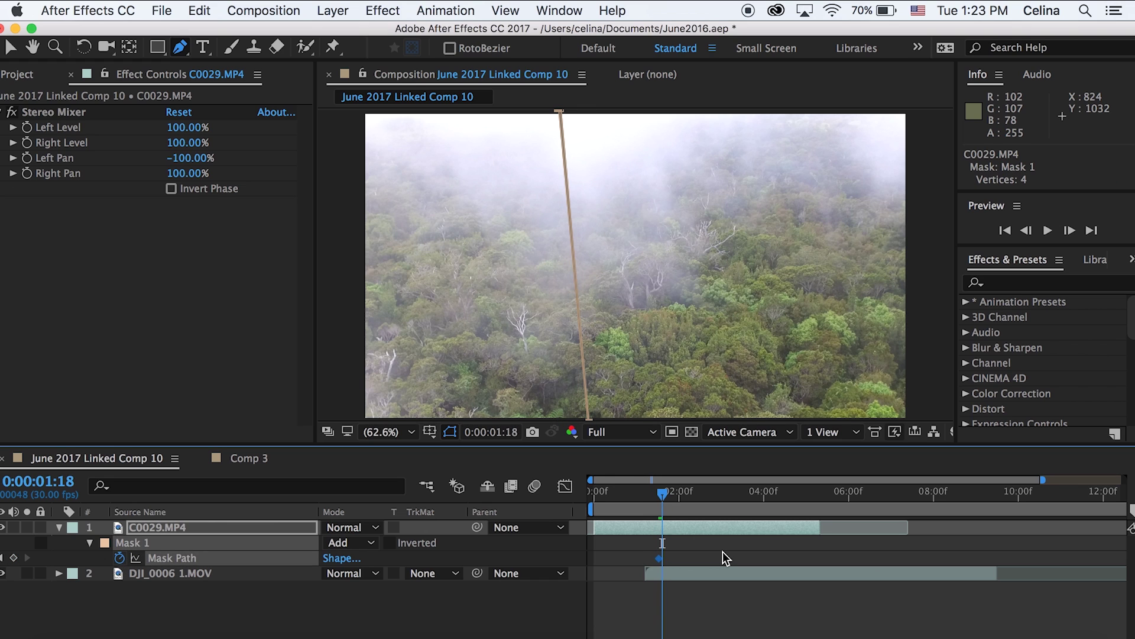
pyautogui.click(591, 420)
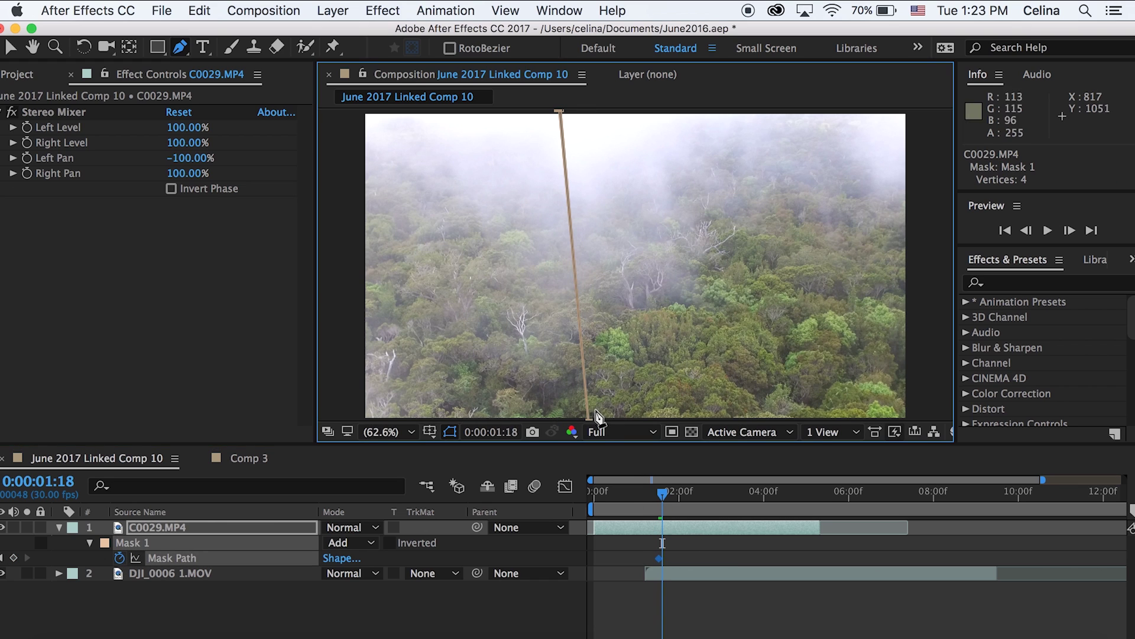
pyautogui.click(387, 432)
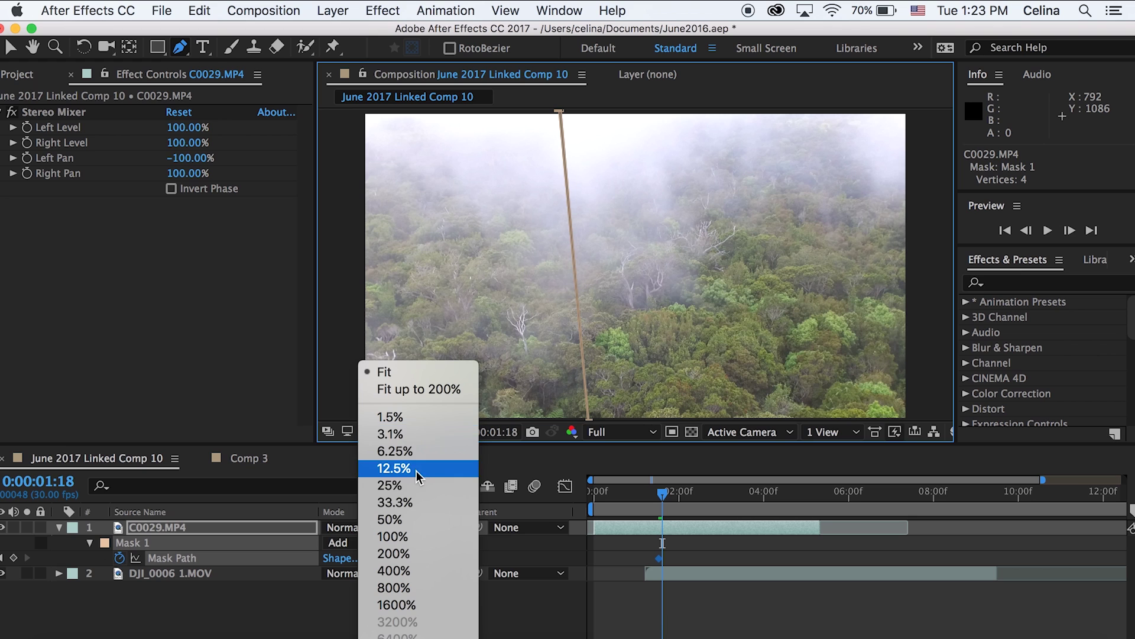
pyautogui.click(391, 519)
pyautogui.moveTo(599, 389); pyautogui.dragTo(604, 391)
pyautogui.press('super+z')
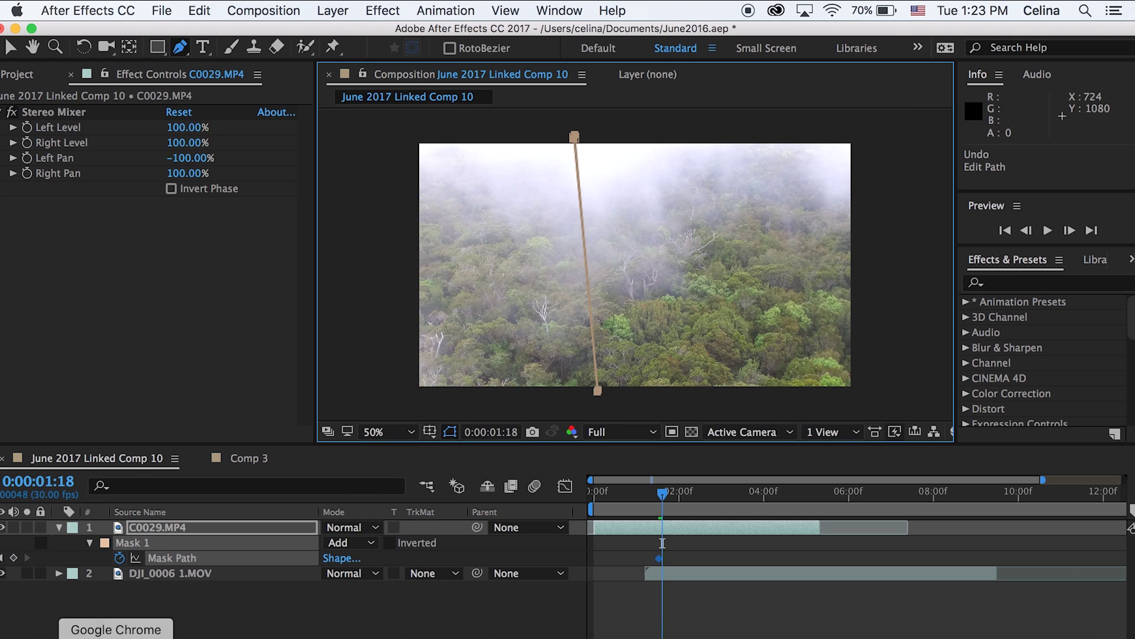
pyautogui.click(201, 616)
pyautogui.click(170, 558)
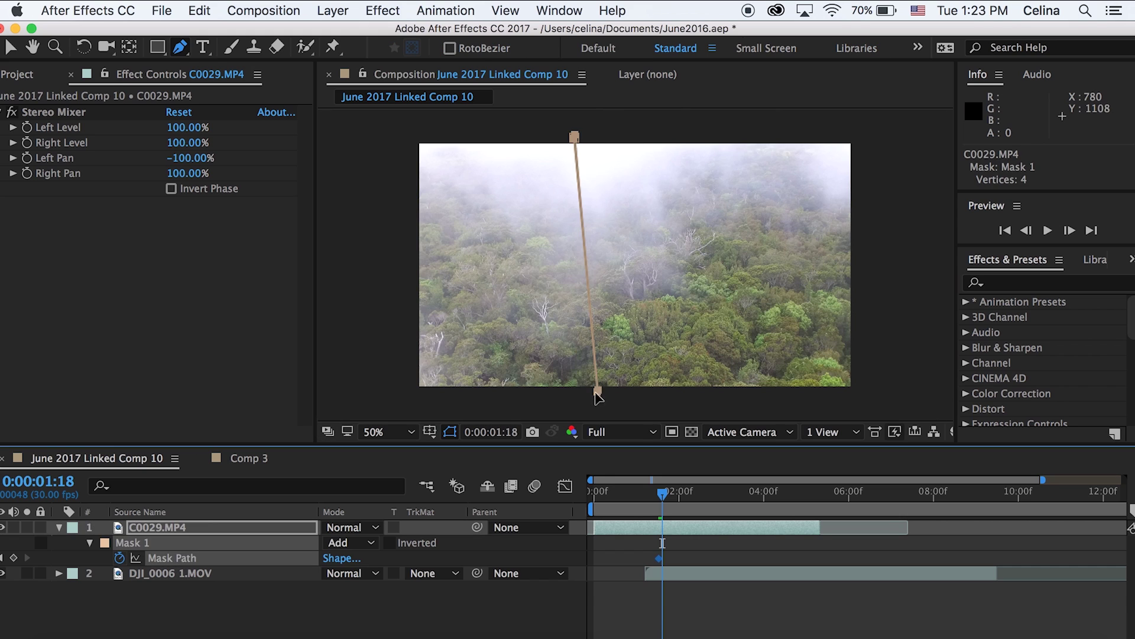
# Step: Open C0029.MP4 in the Layer viewer and adjust Mask 1's end points to the door gap at 0:00:01:18
pyautogui.doubleClick(569, 365)
pyautogui.moveTo(602, 364); pyautogui.dragTo(606, 360)
pyautogui.moveTo(577, 91)
pyautogui.mouseDown()
pyautogui.moveTo(548, 99)
pyautogui.moveTo(577, 90)
pyautogui.mouseUp()
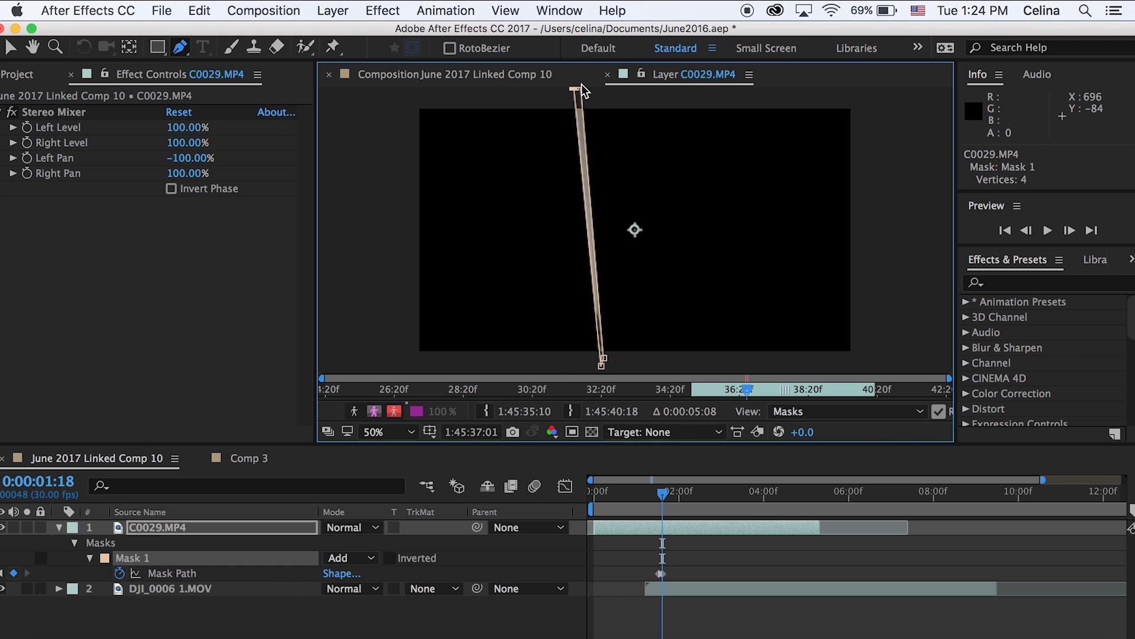
pyautogui.click(582, 84)
pyautogui.click(664, 75)
pyautogui.moveTo(583, 90); pyautogui.dragTo(576, 92)
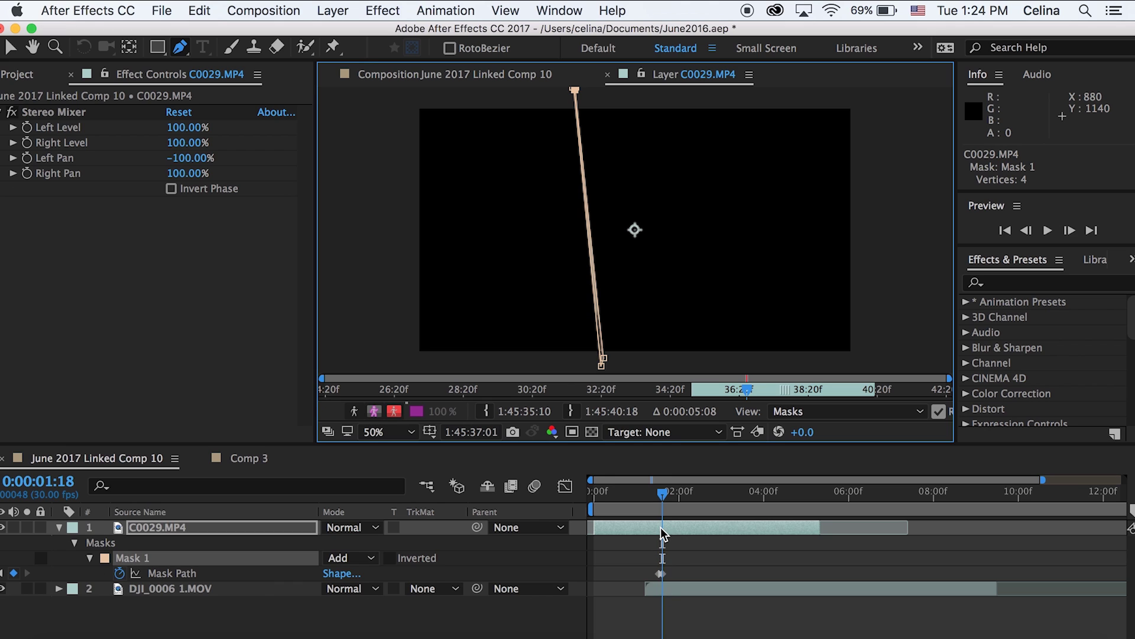
# Step: Keyframe the mask at 0:00:01:21 by moving its upper and lower points outward to match the widening gap
pyautogui.press('pagedown')
pyautogui.press('pagedown')
pyautogui.press('pagedown')
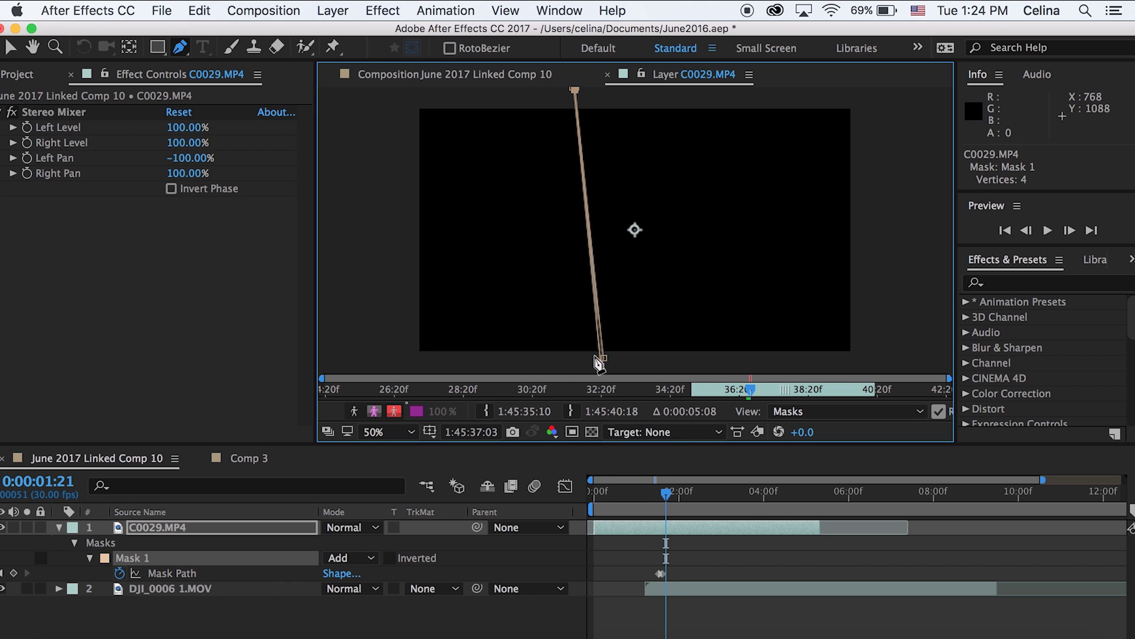
pyautogui.moveTo(602, 358); pyautogui.dragTo(608, 359)
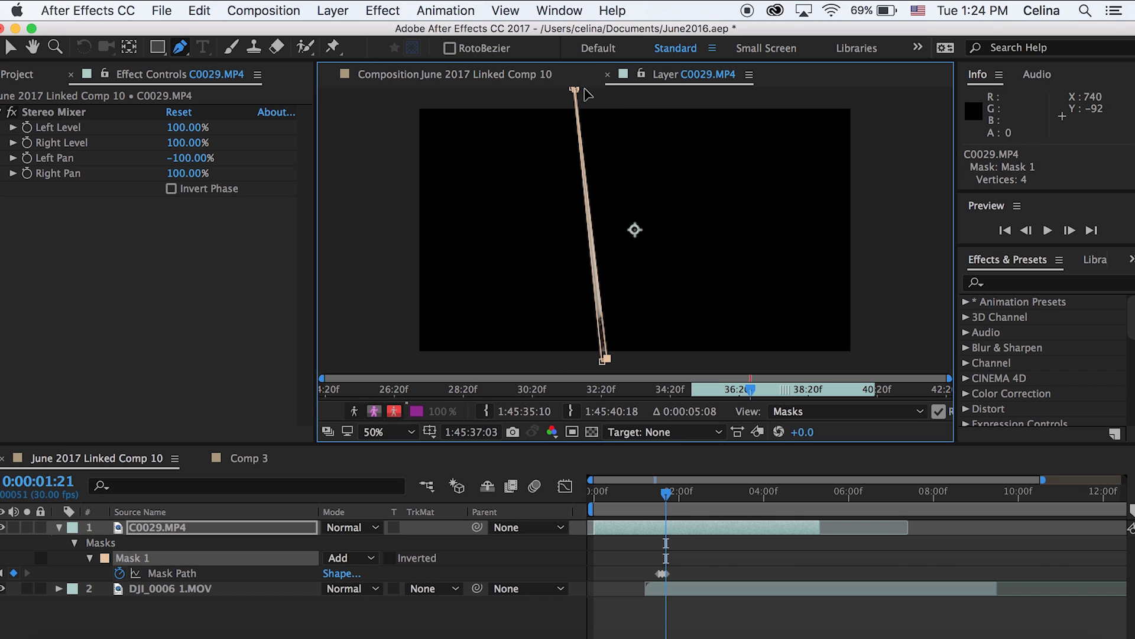
pyautogui.moveTo(575, 89); pyautogui.dragTo(578, 90)
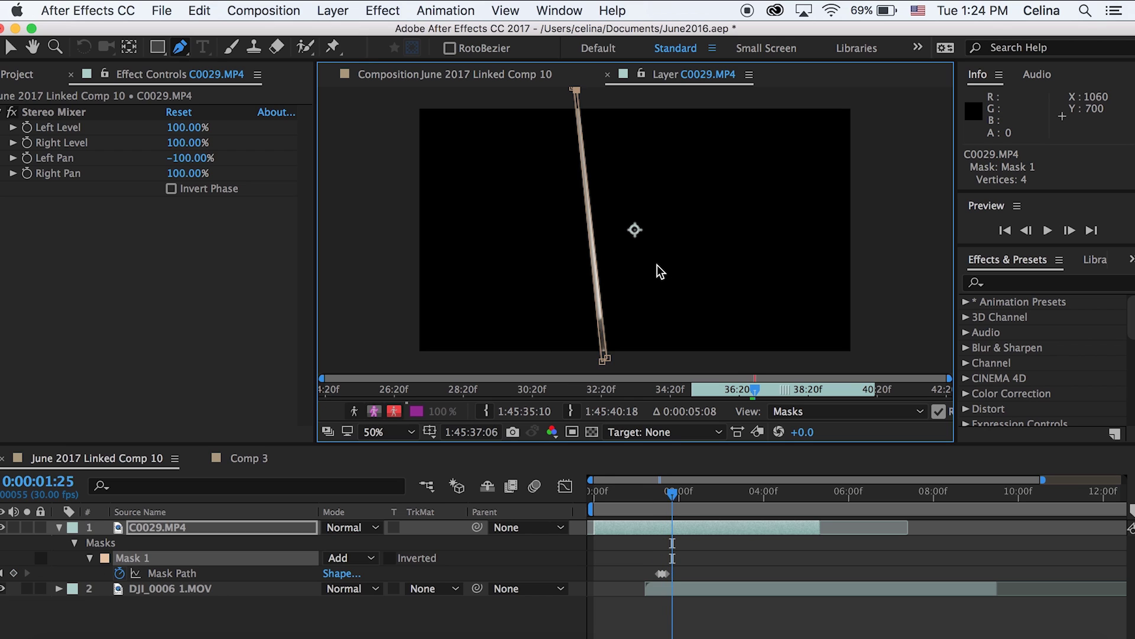
# Step: Widen the mask at 0:00:01:28 by moving its upper and lower points to both edges of the door gap
pyautogui.press('pagedown')
pyautogui.press('pagedown')
pyautogui.moveTo(607, 358)
pyautogui.mouseDown()
pyautogui.moveTo(625, 359)
pyautogui.moveTo(607, 361)
pyautogui.mouseUp()
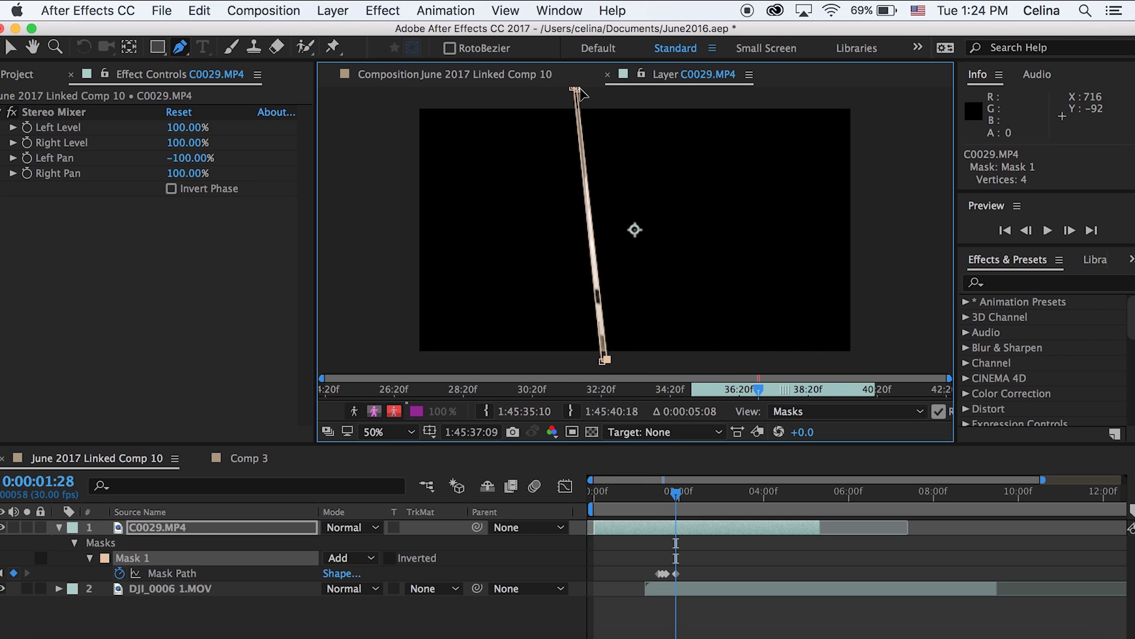
pyautogui.moveTo(579, 89)
pyautogui.mouseDown()
pyautogui.moveTo(615, 90)
pyautogui.moveTo(591, 89)
pyautogui.mouseUp()
pyautogui.moveTo(601, 361)
pyautogui.mouseDown()
pyautogui.moveTo(577, 352)
pyautogui.moveTo(594, 347)
pyautogui.moveTo(595, 331)
pyautogui.moveTo(606, 355)
pyautogui.moveTo(595, 363)
pyautogui.mouseUp()
# Step: Add two points near the mask's lower end at 0:00:01:28 and position them to follow the door edge's contour
pyautogui.click(592, 324)
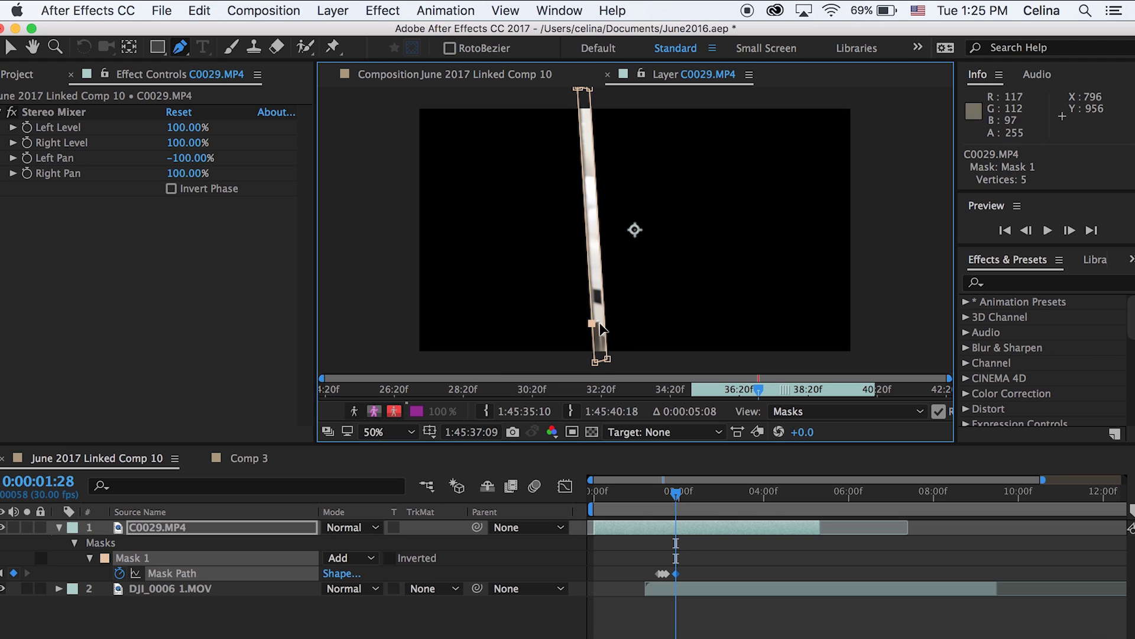
pyautogui.press('super+z')
pyautogui.moveTo(594, 362); pyautogui.dragTo(594, 318)
pyautogui.click(599, 330)
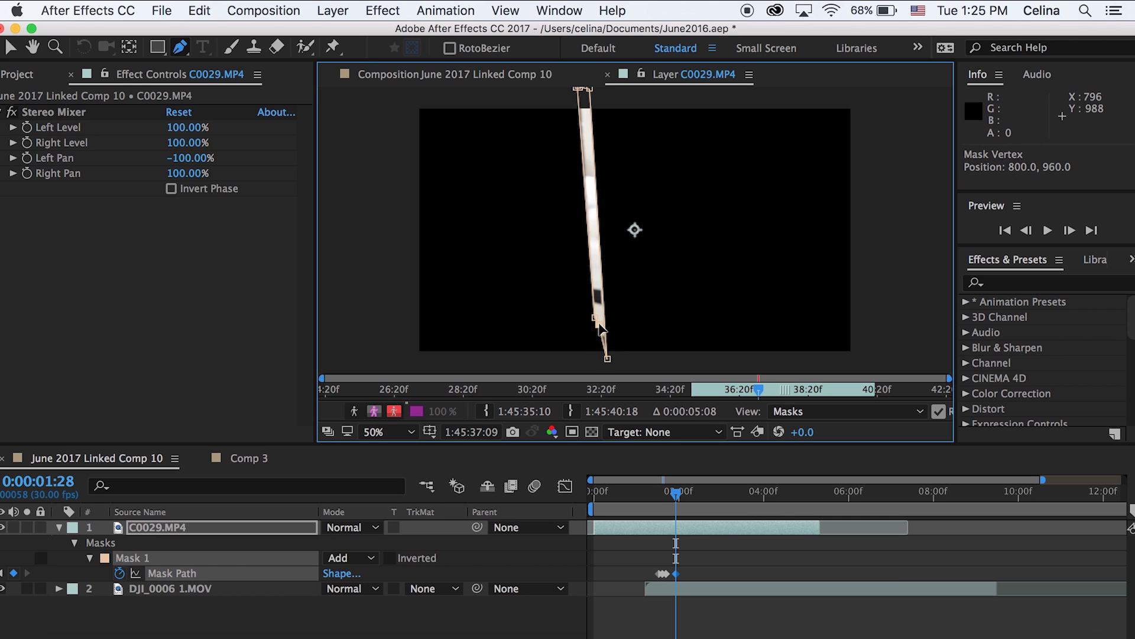
pyautogui.moveTo(599, 324); pyautogui.dragTo(600, 326)
pyautogui.click(604, 345)
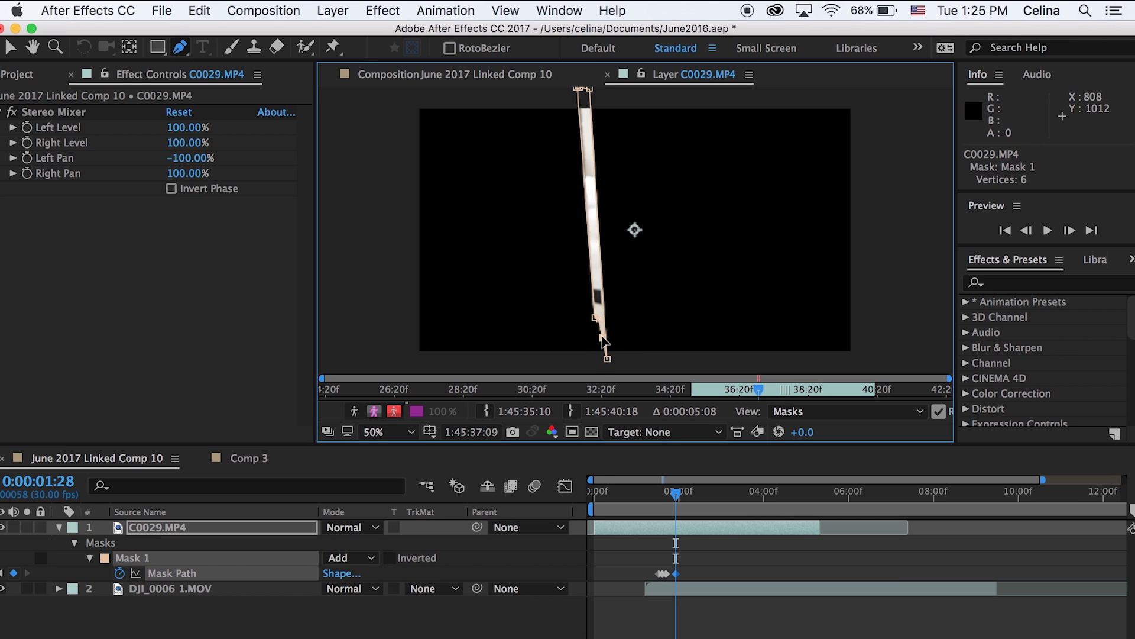
pyautogui.moveTo(551, 349); pyautogui.dragTo(551, 289)
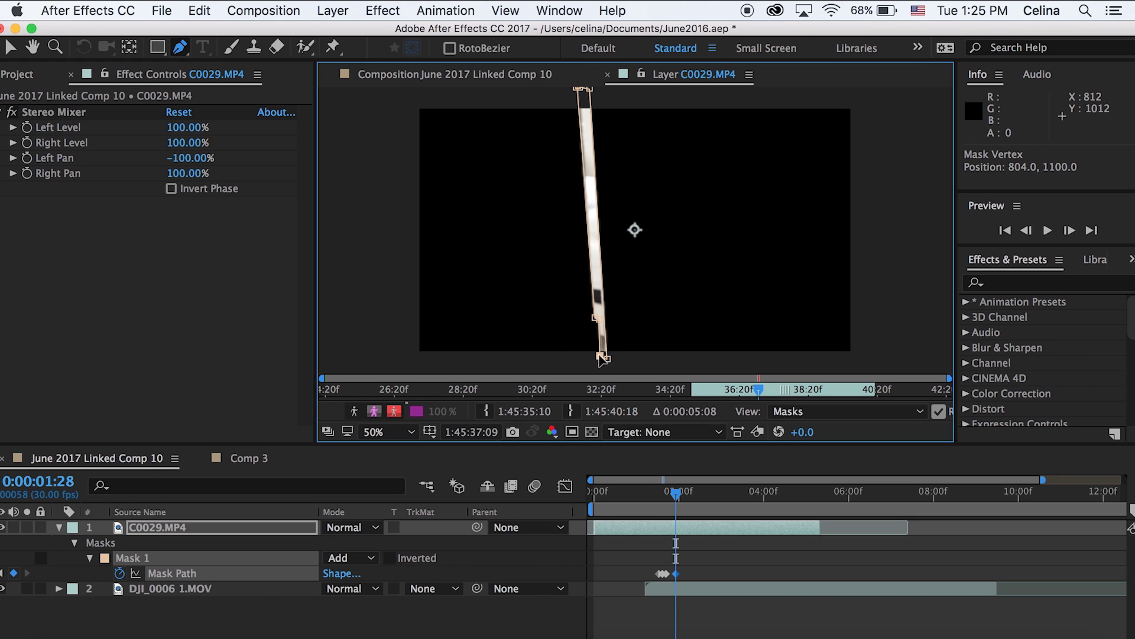
pyautogui.moveTo(603, 358)
pyautogui.mouseDown()
pyautogui.moveTo(569, 327)
pyautogui.moveTo(583, 359)
pyautogui.mouseUp()
# Step: Keyframe the mask corners through 0:00:02:18 so the path follows both sides of the widening door opening
pyautogui.click(683, 491)
pyautogui.moveTo(596, 319); pyautogui.dragTo(577, 336)
pyautogui.moveTo(575, 92); pyautogui.dragTo(582, 90)
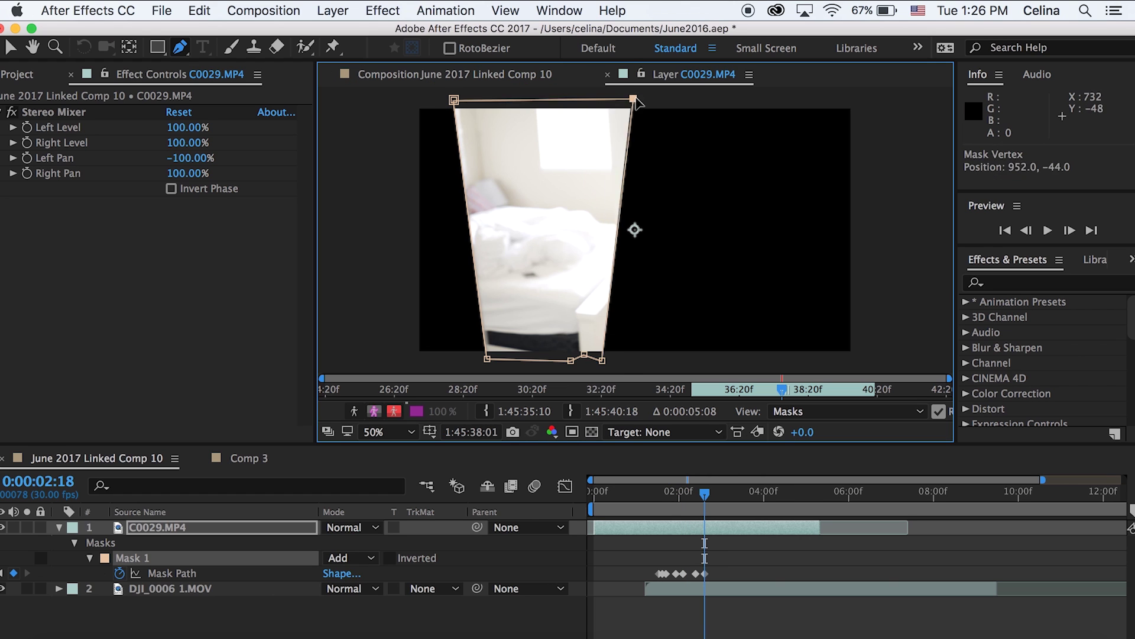
pyautogui.moveTo(633, 98); pyautogui.dragTo(608, 105)
pyautogui.moveTo(602, 360)
pyautogui.mouseDown()
pyautogui.moveTo(628, 361)
pyautogui.moveTo(584, 362)
pyautogui.mouseUp()
# Step: Advance ten frames and move the mask's left corners outward past the frame's left edge, continuing frame by frame
pyautogui.hotkey('shift', 'pagedown')
pyautogui.moveTo(487, 358); pyautogui.dragTo(464, 365)
pyautogui.moveTo(454, 99); pyautogui.dragTo(413, 94)
pyautogui.press('pagedown')
pyautogui.press('pagedown')
pyautogui.press('pagedown')
pyautogui.press('pagedown')
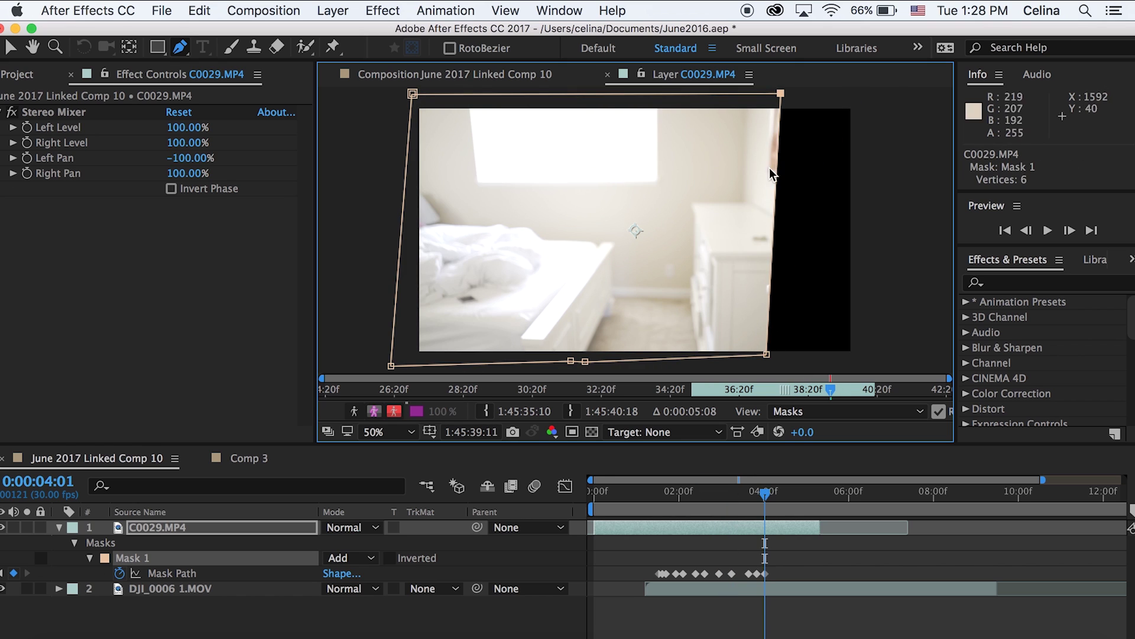
# Step: Continue from 0:00:04:01, keyframing the mask's right corners outward every few frames to follow the door edge
pyautogui.press('pagedown')
pyautogui.press('pagedown')
pyautogui.press('pagedown')
pyautogui.press('pagedown')
pyautogui.press('pagedown')
pyautogui.press('pagedown')
pyautogui.moveTo(767, 355); pyautogui.dragTo(789, 356)
pyautogui.moveTo(780, 93); pyautogui.dragTo(796, 85)
pyautogui.press('pagedown')
pyautogui.press('pagedown')
pyautogui.press('pagedown')
pyautogui.press('pagedown')
pyautogui.press('pagedown')
pyautogui.press('pagedown')
pyautogui.press('pagedown')
pyautogui.moveTo(789, 355); pyautogui.dragTo(826, 360)
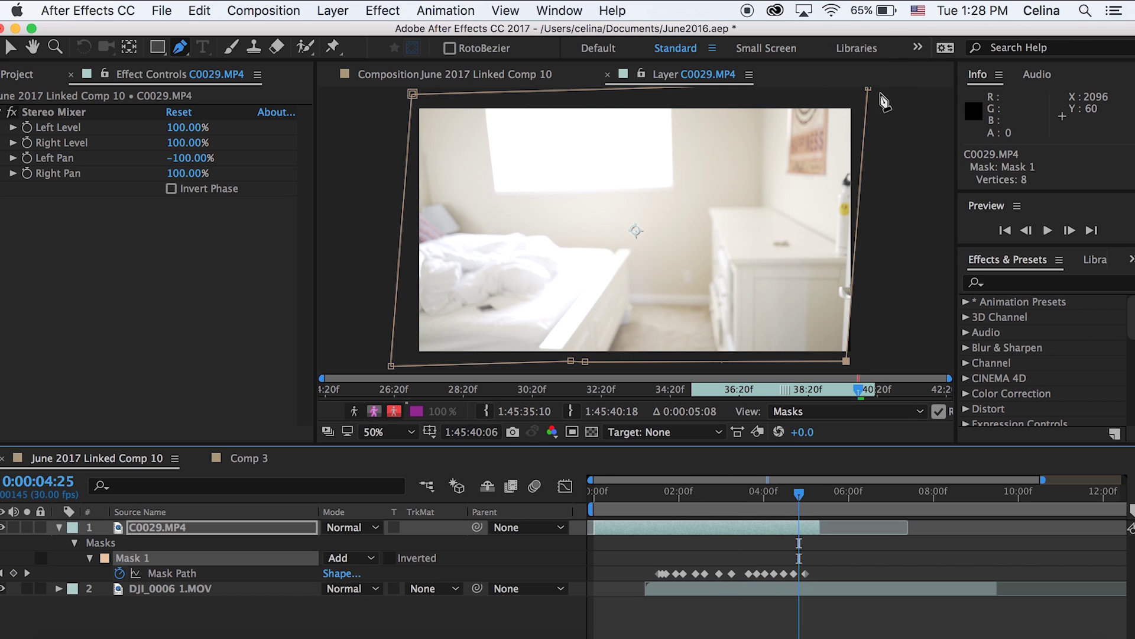
# Step: Reshape the mask's right side around the door edge at 0:00:04:25, and advance to 0:00:04:26
pyautogui.moveTo(867, 89); pyautogui.dragTo(853, 197)
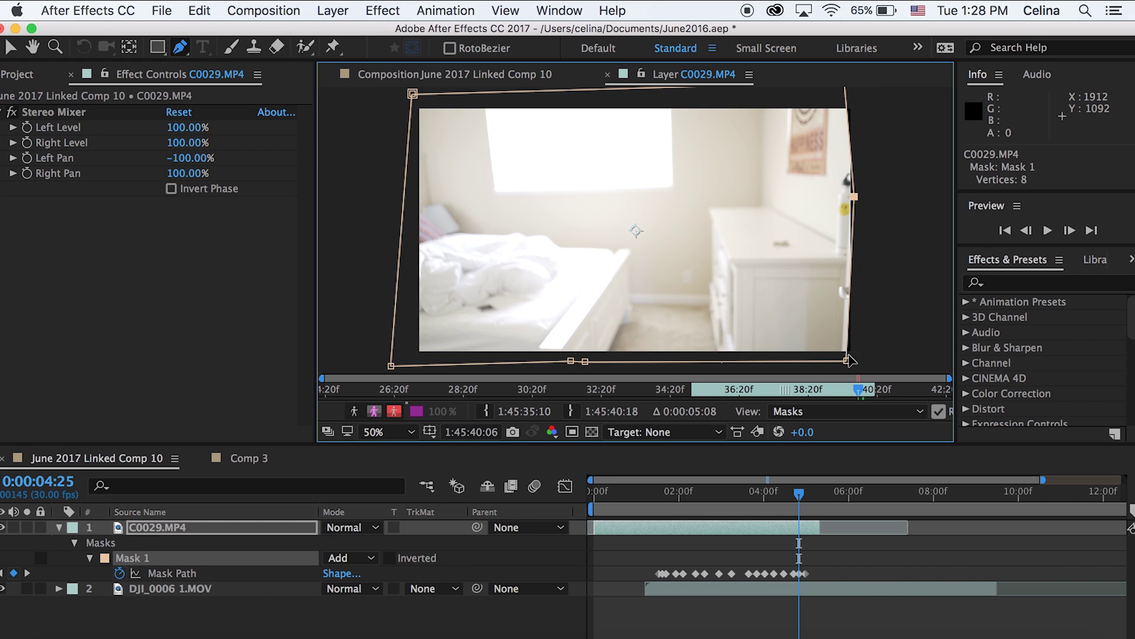
pyautogui.moveTo(848, 359); pyautogui.dragTo(843, 360)
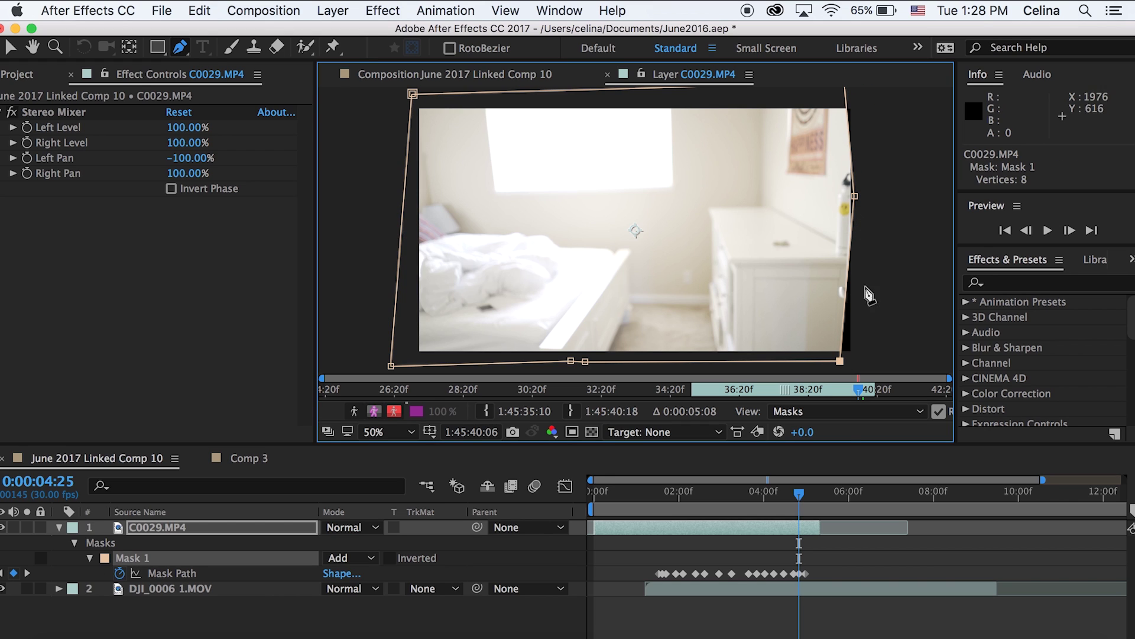
pyautogui.press('pagedown')
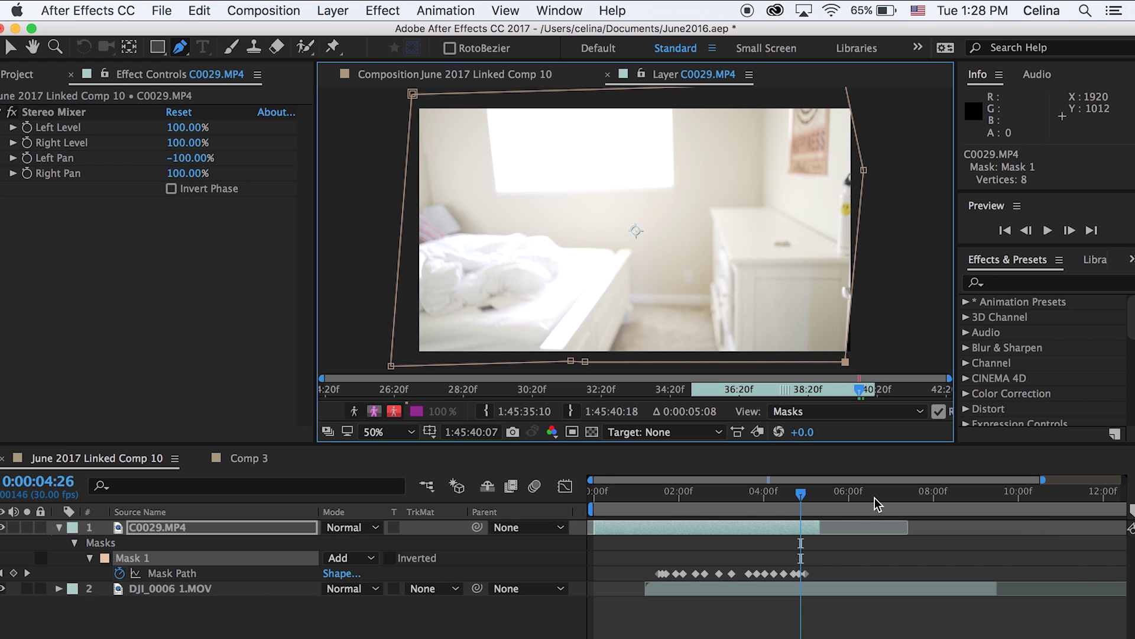
# Step: Keyframe the mask's right vertices outward past the frame's right edge at 0:00:04:26 and 0:00:04:27, then advance one frame
pyautogui.moveTo(863, 168); pyautogui.dragTo(853, 166)
pyautogui.press('pagedown')
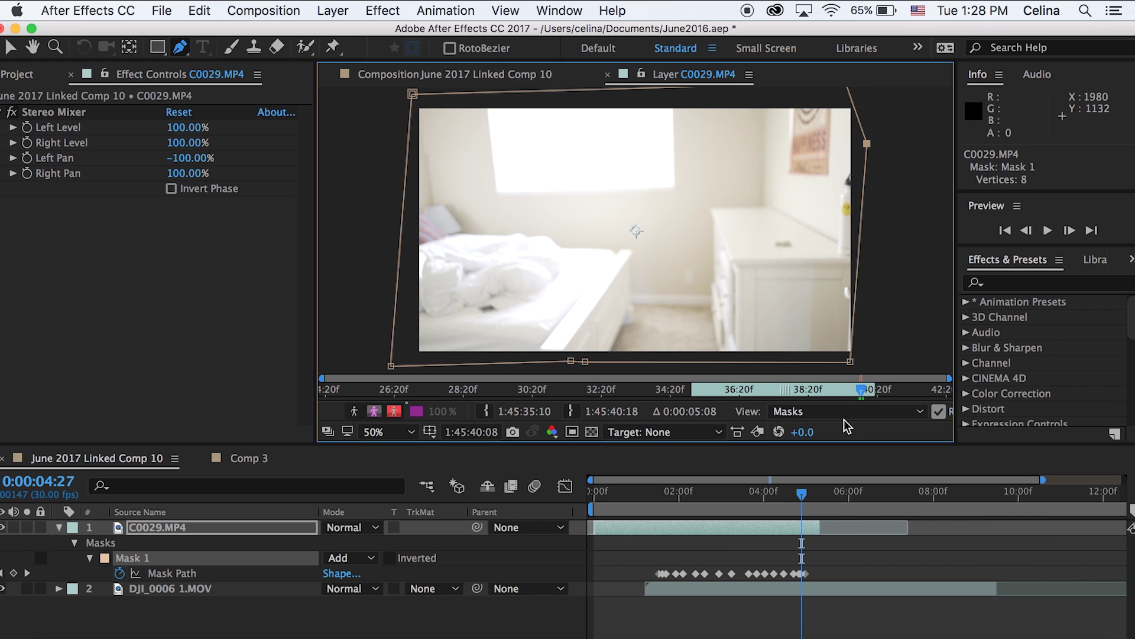
pyautogui.moveTo(851, 361); pyautogui.dragTo(853, 362)
pyautogui.press('pagedown')
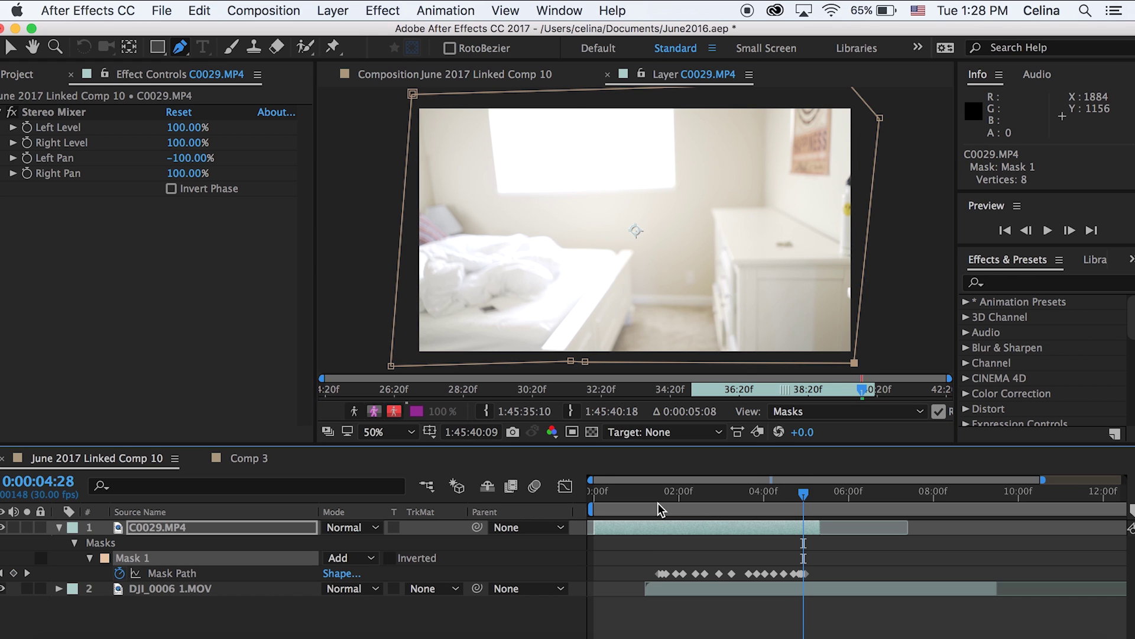
# Step: Play back the masked C0029.MP4 layer from 0:00:01:13 to check the start of the door opening
pyautogui.click(658, 507)
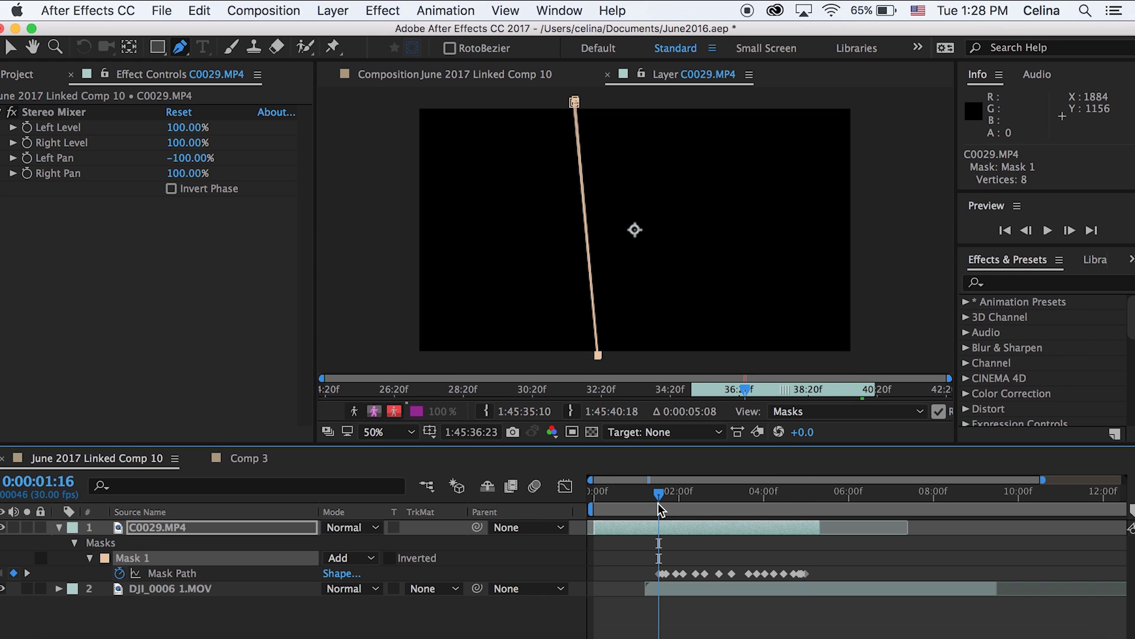
pyautogui.press('h')
pyautogui.press('space')
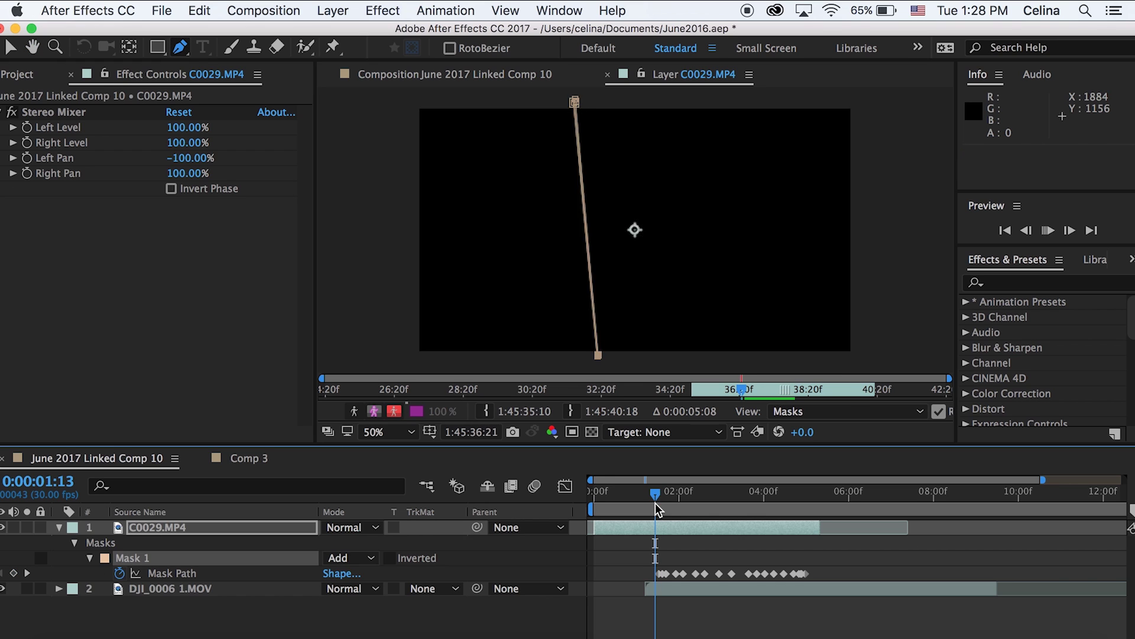
pyautogui.press('space')
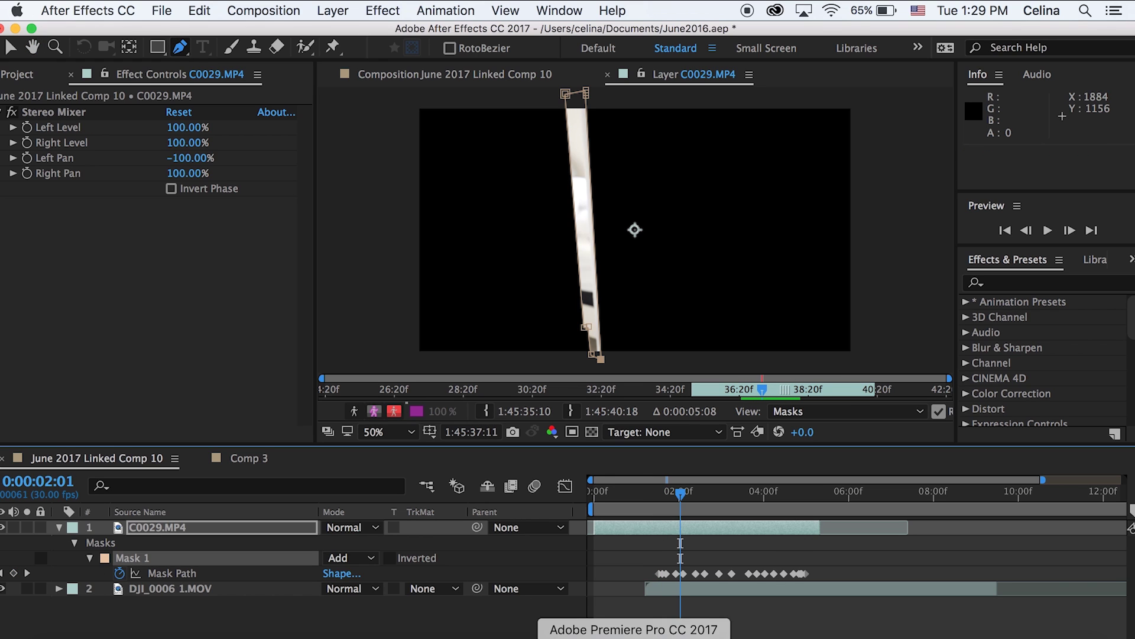
# Step: Adjust the mask's top-left corner inward at 0:00:02:00 and undo the last path edit
pyautogui.moveTo(631, 638); pyautogui.dragTo(701, 638)
pyautogui.moveTo(733, 491); pyautogui.dragTo(842, 495)
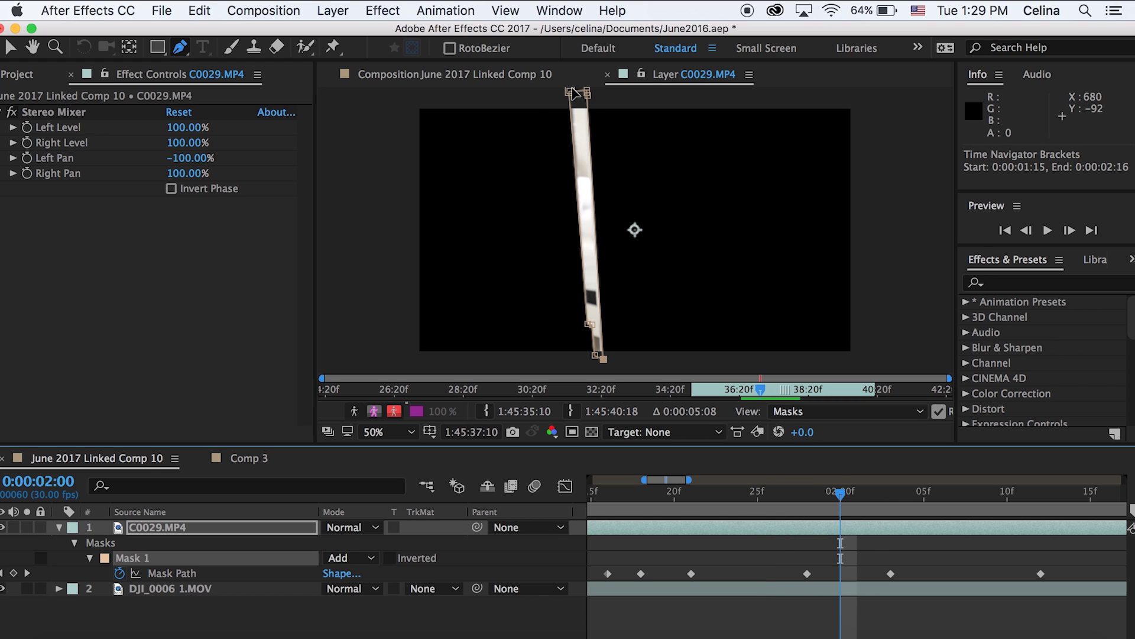
pyautogui.moveTo(570, 92)
pyautogui.mouseDown()
pyautogui.moveTo(531, 90)
pyautogui.moveTo(618, 89)
pyautogui.moveTo(585, 93)
pyautogui.mouseUp()
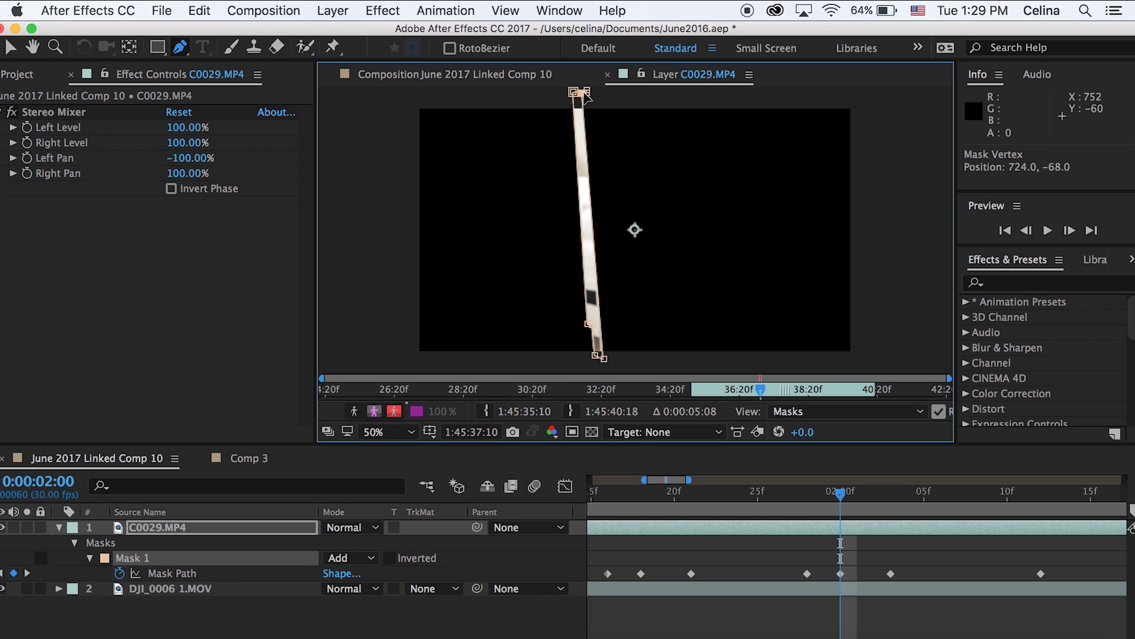
pyautogui.press('super+z')
# Step: Preview the mask animation from 0:00:01:19, zooming the timeline out to check the full range of Mask Path keyframes
pyautogui.click(663, 497)
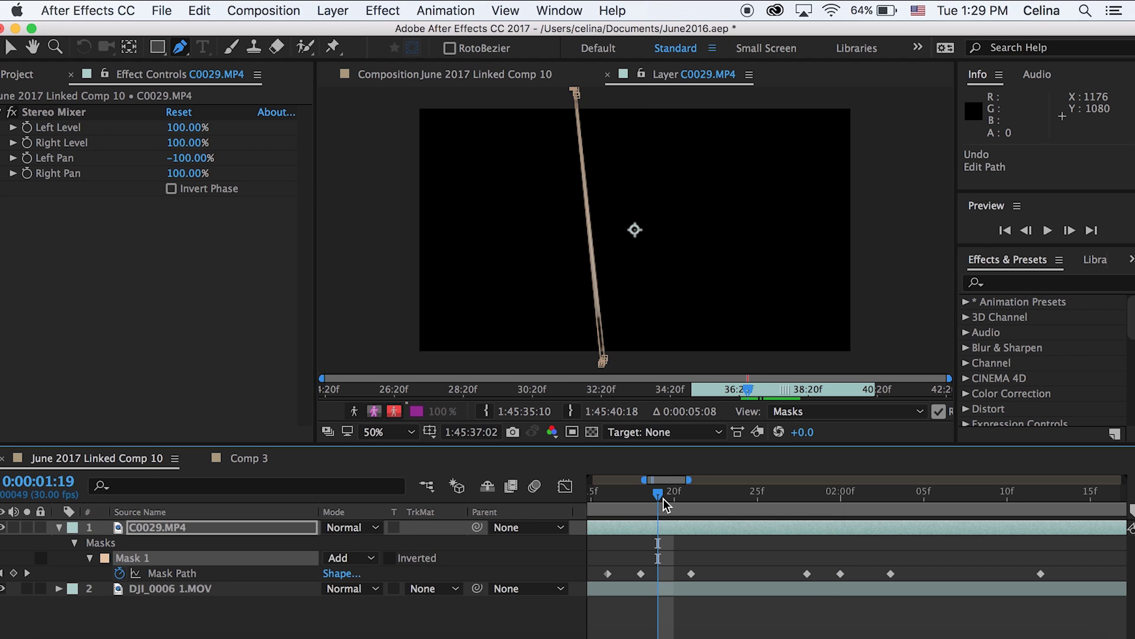
pyautogui.press('space')
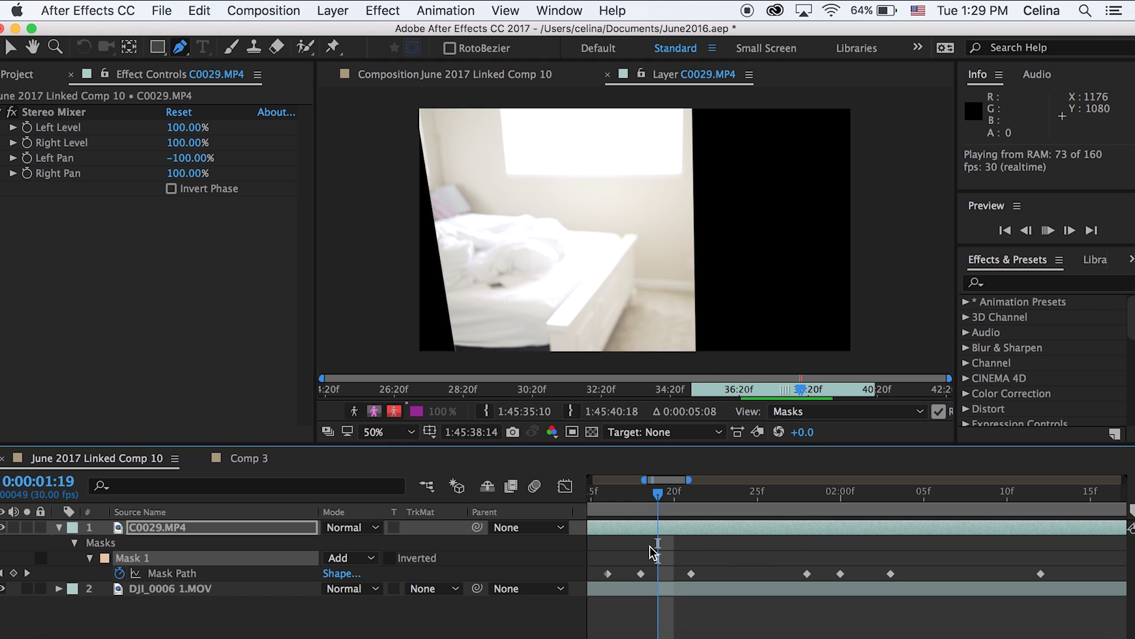
pyautogui.press('space')
pyautogui.press('-')
pyautogui.press('-')
pyautogui.press('-')
pyautogui.press('space')
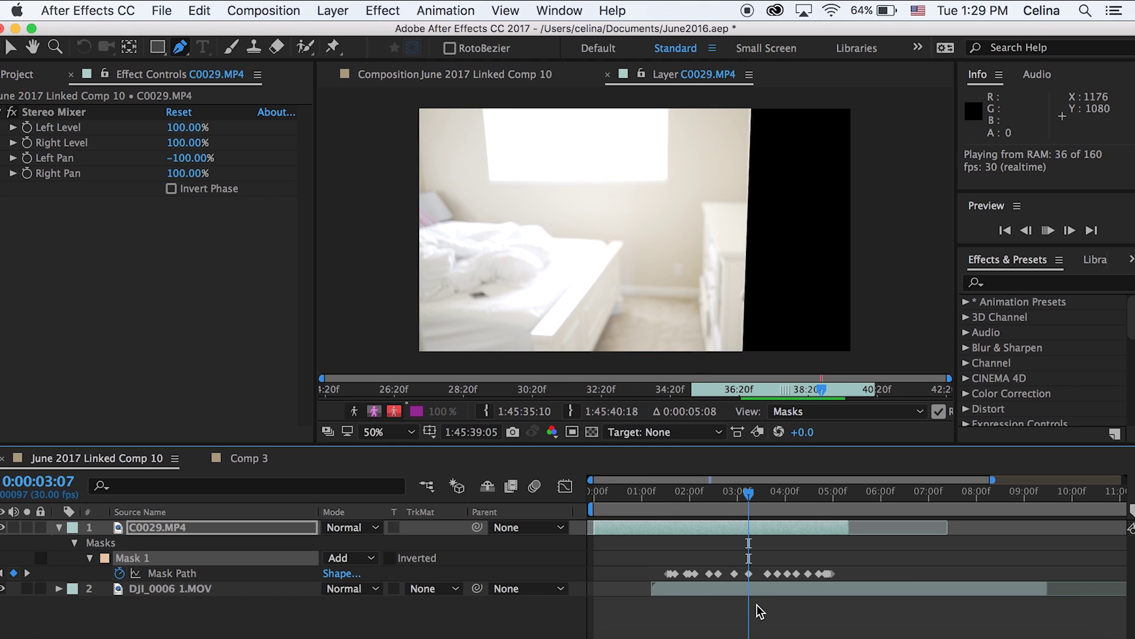
pyautogui.press('space')
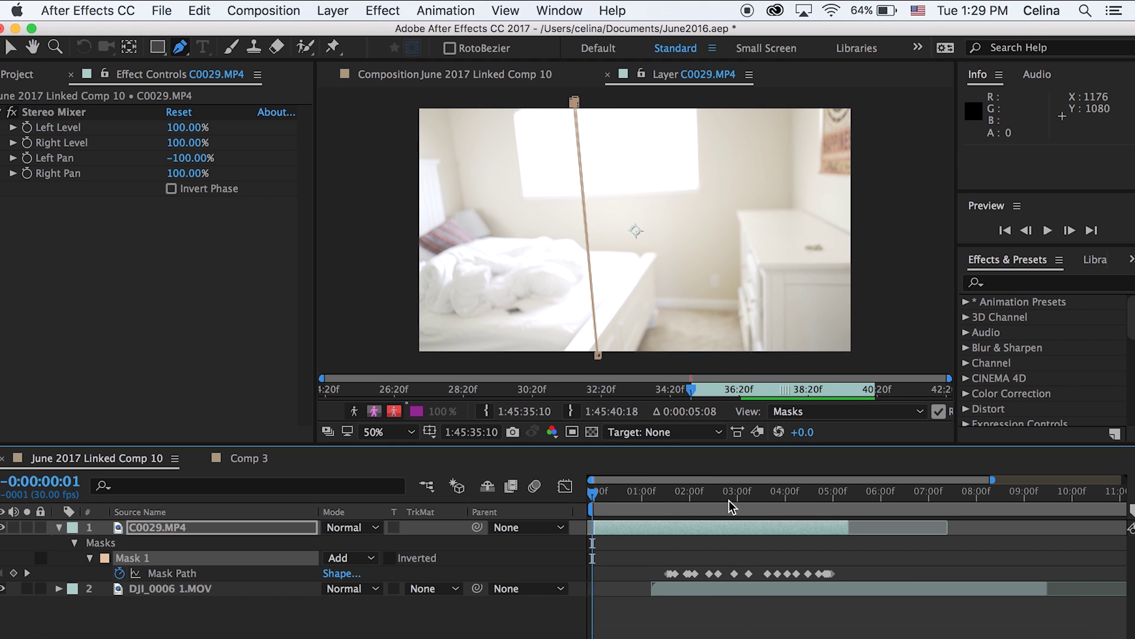
# Step: Keyframe the mask at 0:00:01:15 with its vertices moved below the frame's bottom edge, hiding the opening before the door opens
pyautogui.click(718, 494)
pyautogui.click(650, 490)
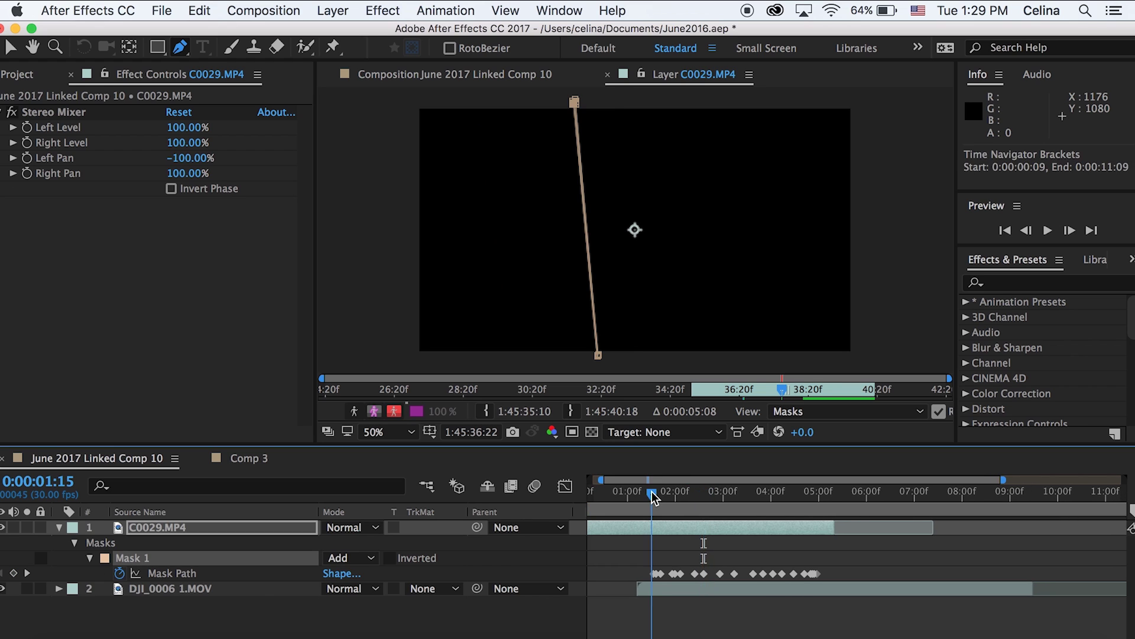
pyautogui.moveTo(643, 637); pyautogui.dragTo(709, 637)
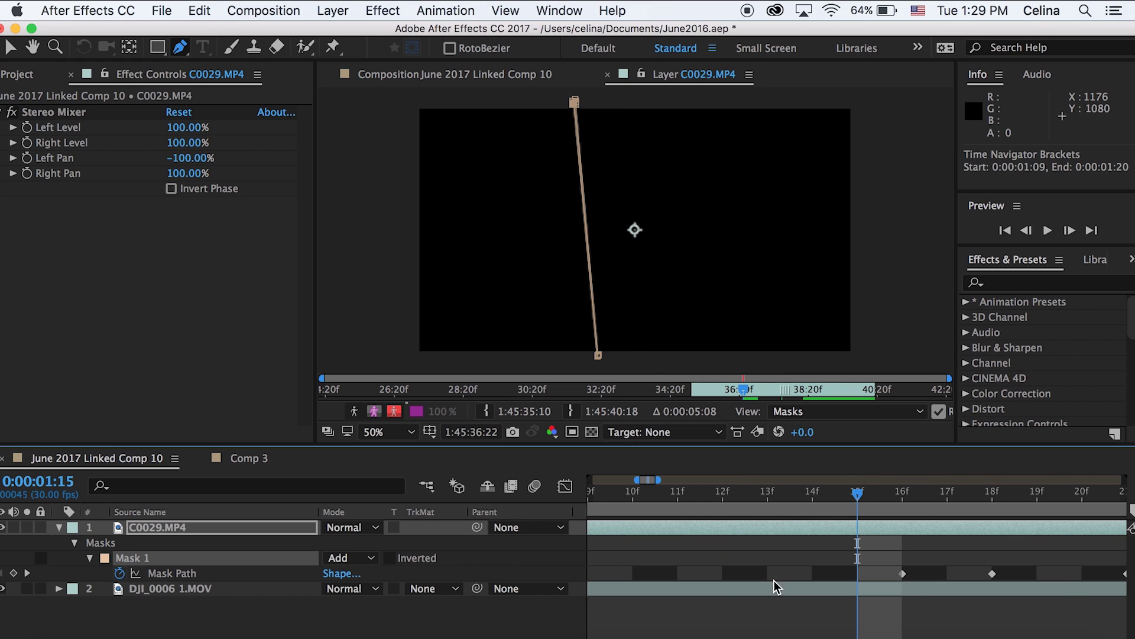
pyautogui.click(599, 357)
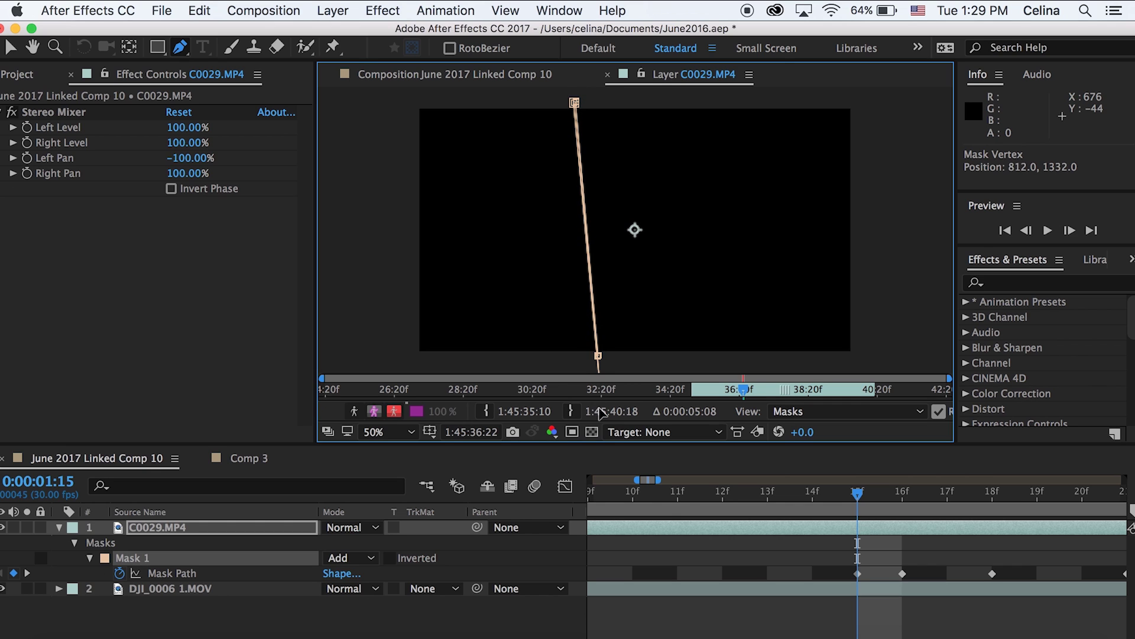
pyautogui.moveTo(604, 307); pyautogui.dragTo(596, 388)
pyautogui.moveTo(574, 102); pyautogui.dragTo(596, 317)
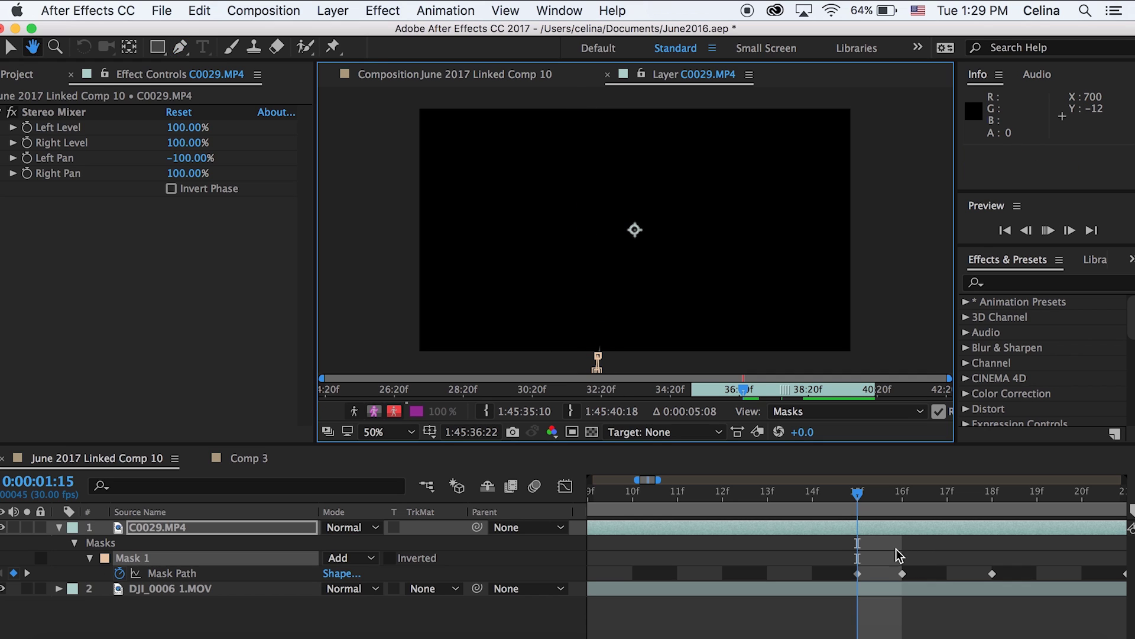
pyautogui.click(858, 507)
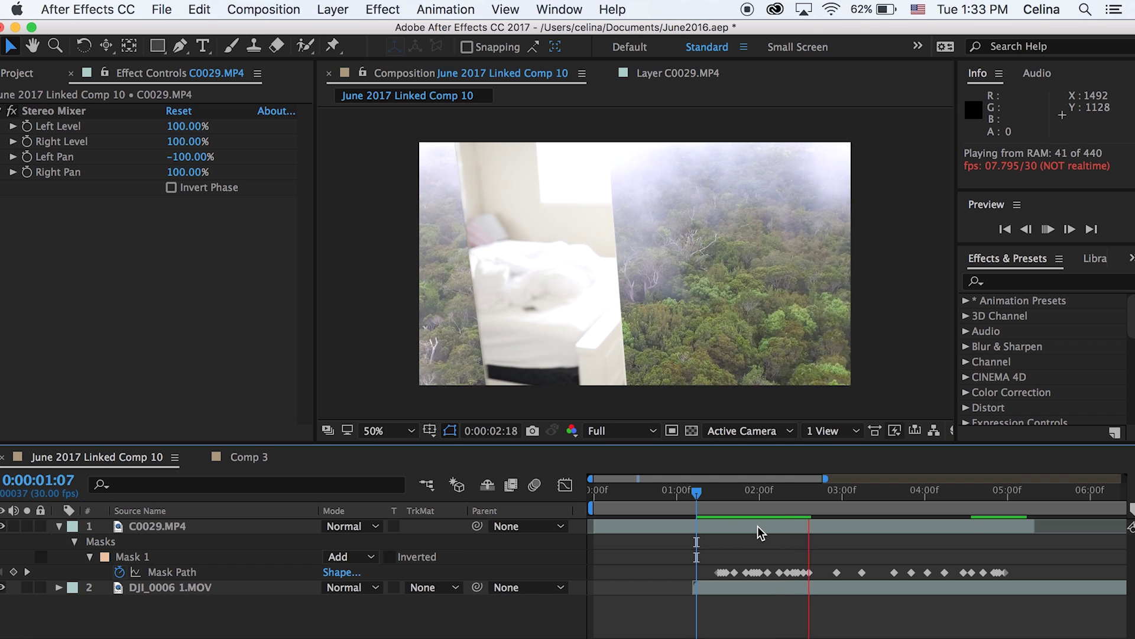
# Step: Correct the mask's bottom-right vertex in the composition at 0:00:02:21 to meet the door edge
pyautogui.click(823, 503)
pyautogui.moveTo(824, 505); pyautogui.dragTo(818, 506)
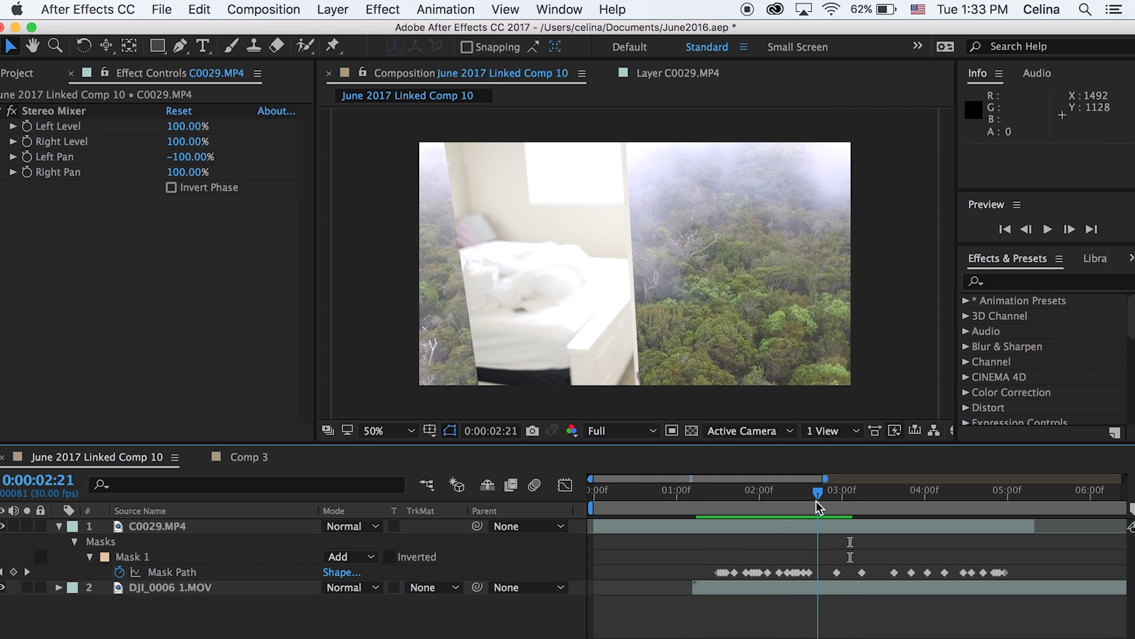
pyautogui.click(818, 536)
pyautogui.click(638, 395)
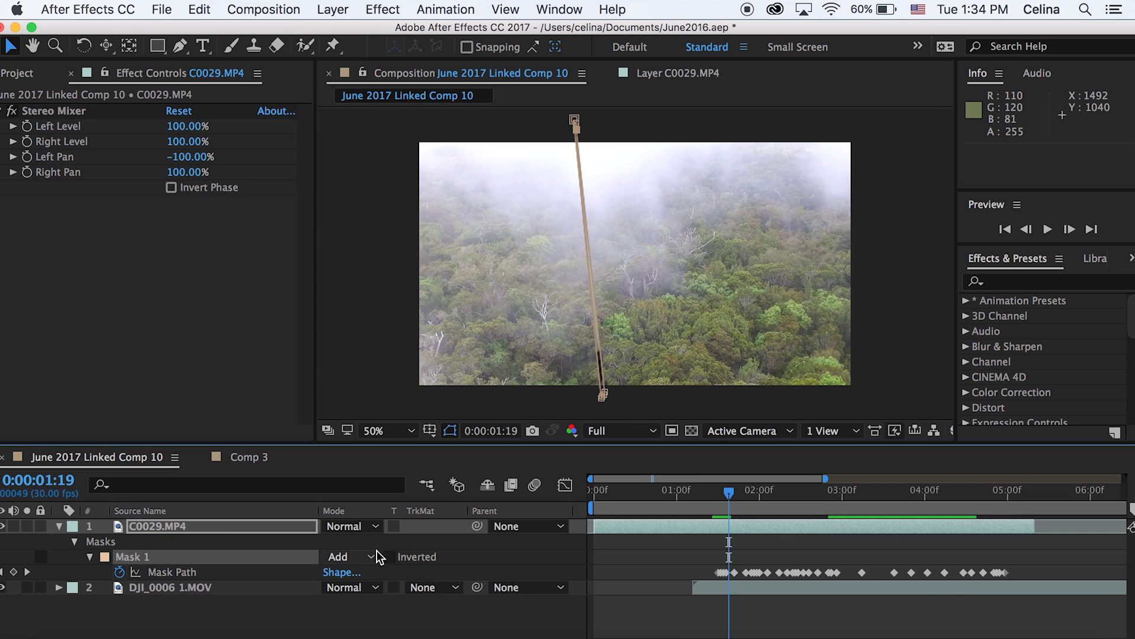
# Step: Invert Mask 1 so the forest clip fills the door opening, and preview from 0:00:01:13
pyautogui.click(390, 557)
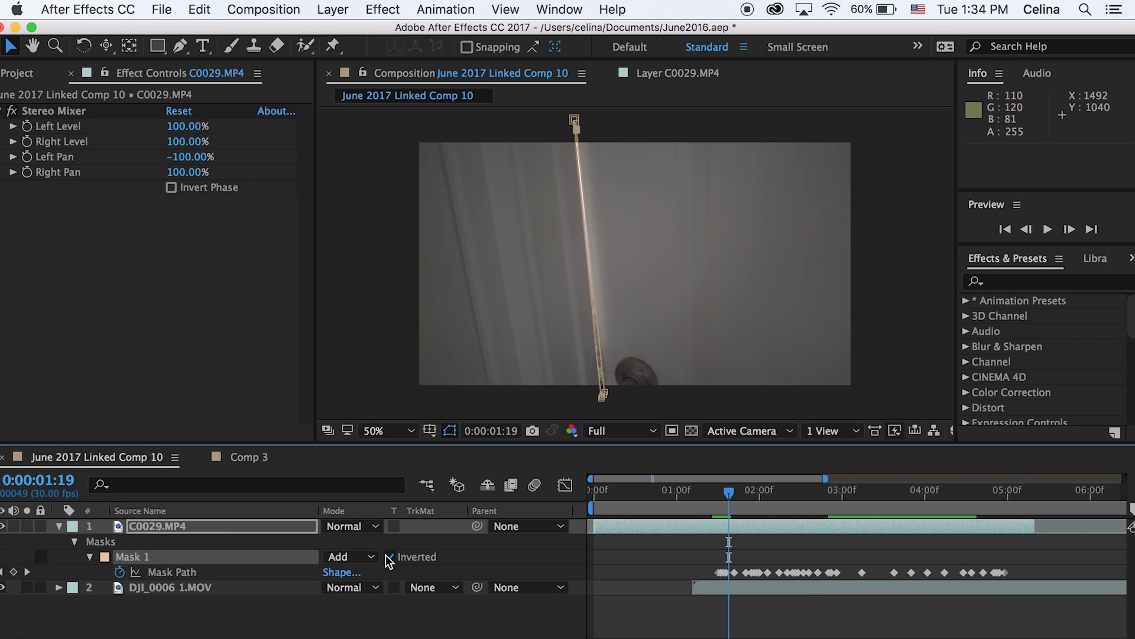
pyautogui.moveTo(729, 493); pyautogui.dragTo(715, 496)
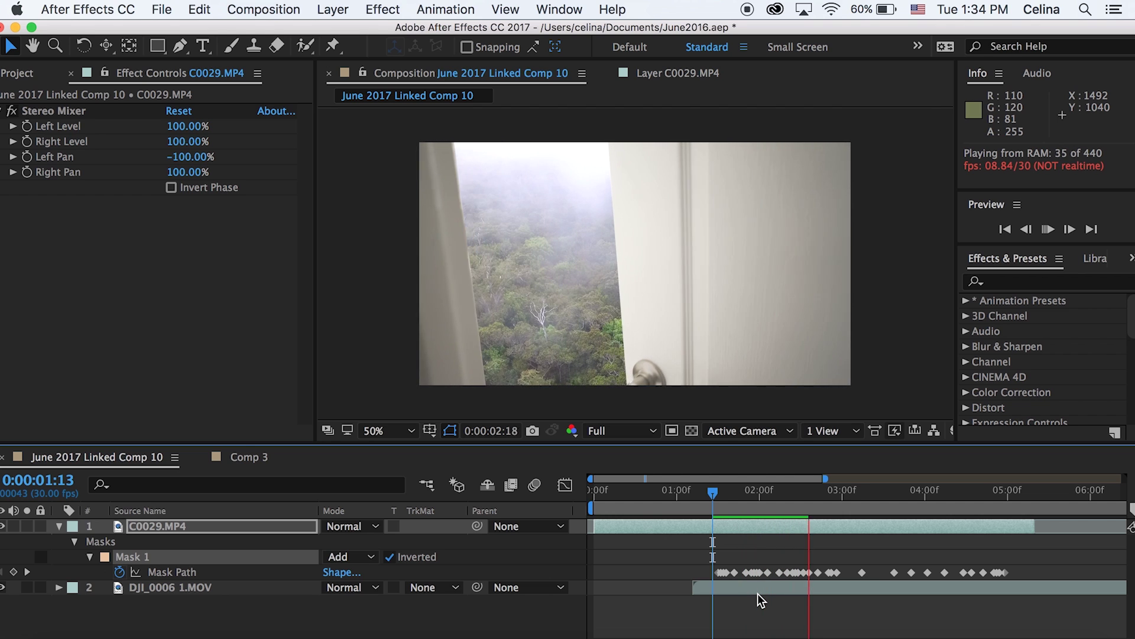
pyautogui.press('space')
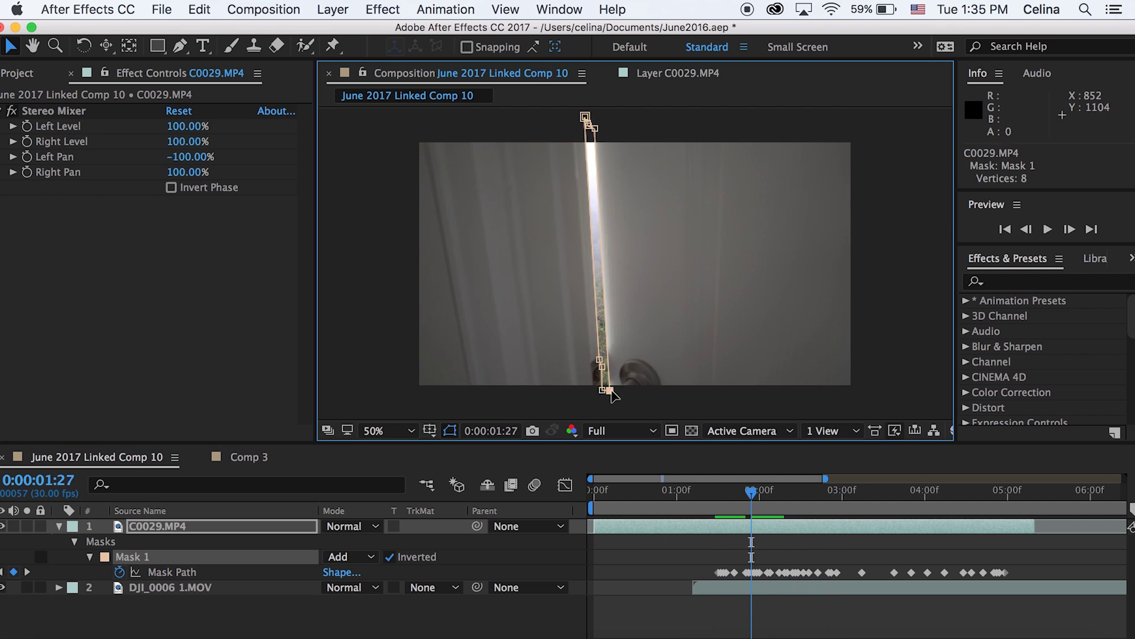
# Step: Step through the door opening by frames and shift the mask's left vertices slightly outward to match the door frame
pyautogui.press('pagedown')
pyautogui.click(773, 616)
pyautogui.press('pagedown')
pyautogui.press('pagedown')
pyautogui.click(766, 526)
pyautogui.press('pageup')
pyautogui.click(590, 355)
pyautogui.moveTo(590, 355); pyautogui.dragTo(585, 356)
pyautogui.moveTo(575, 123); pyautogui.dragTo(569, 122)
# Step: Continue refining the mask's left top and bottom vertices outward frame by frame up to 0:00:03:19
pyautogui.click(763, 606)
pyautogui.press('pagedown')
pyautogui.press('pagedown')
pyautogui.click(765, 526)
pyautogui.moveTo(586, 356); pyautogui.dragTo(580, 357)
pyautogui.moveTo(568, 123); pyautogui.dragTo(562, 123)
pyautogui.click(754, 600)
pyautogui.click(571, 130)
pyautogui.click(755, 603)
pyautogui.press('pagedown')
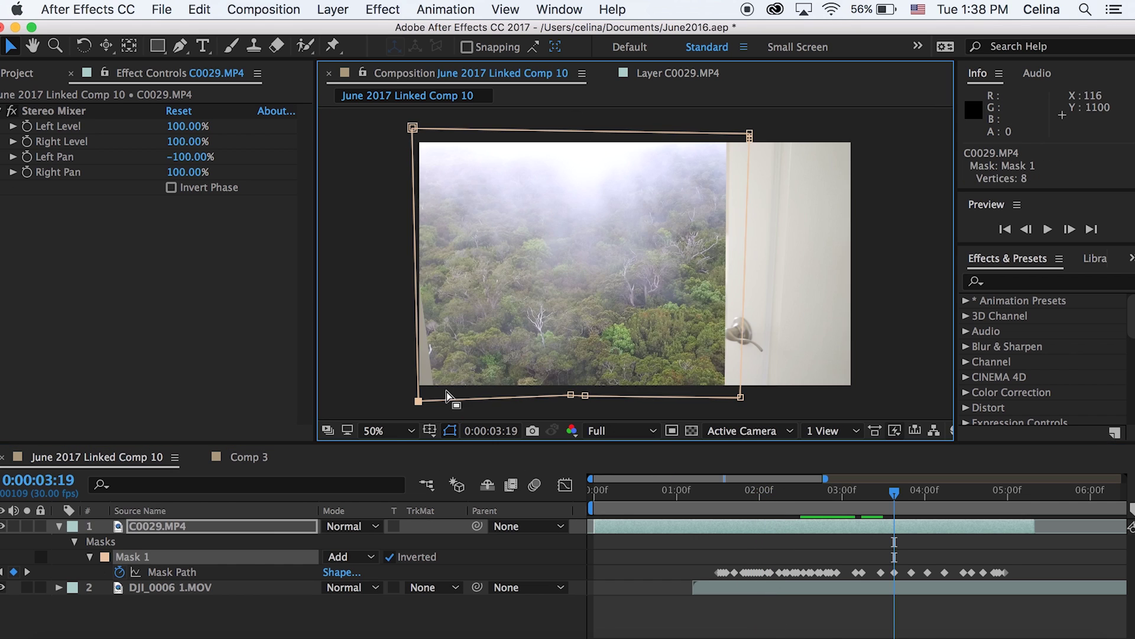
# Step: Show Mask 1's properties and set its Mask Feather to 15 pixels
pyautogui.click(269, 628)
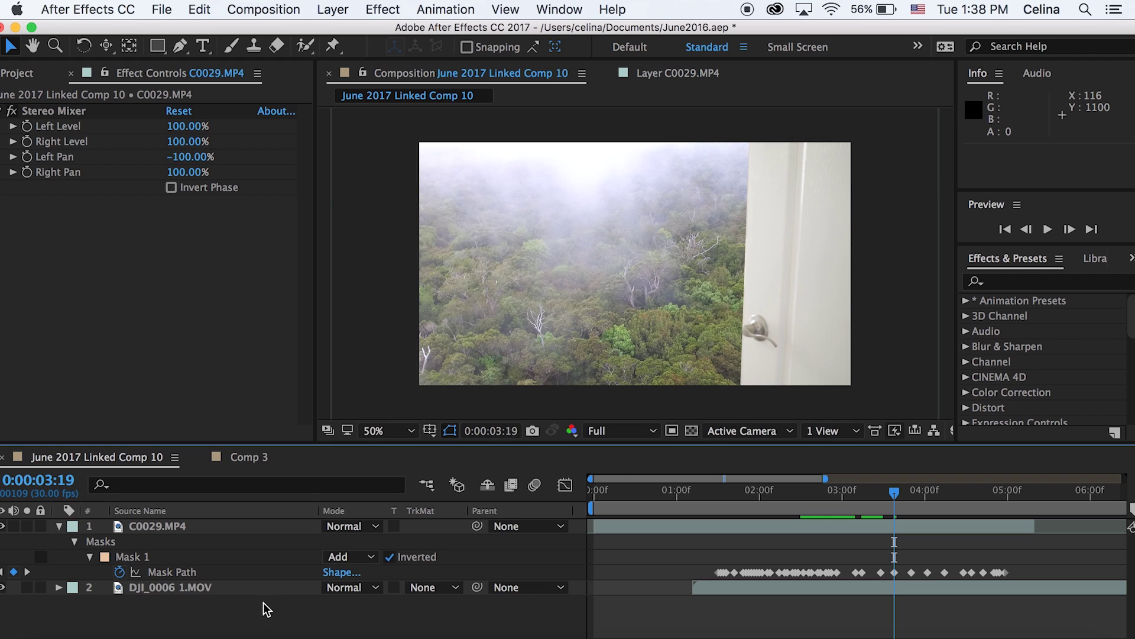
pyautogui.click(89, 556)
pyautogui.click(89, 556)
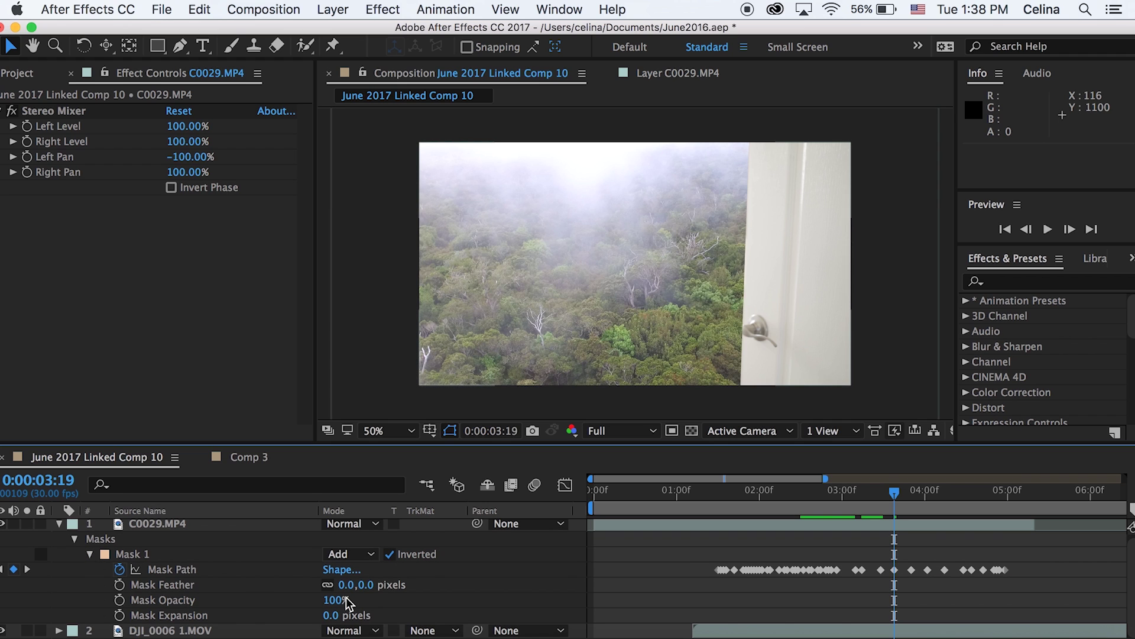
pyautogui.moveTo(367, 584); pyautogui.dragTo(562, 552)
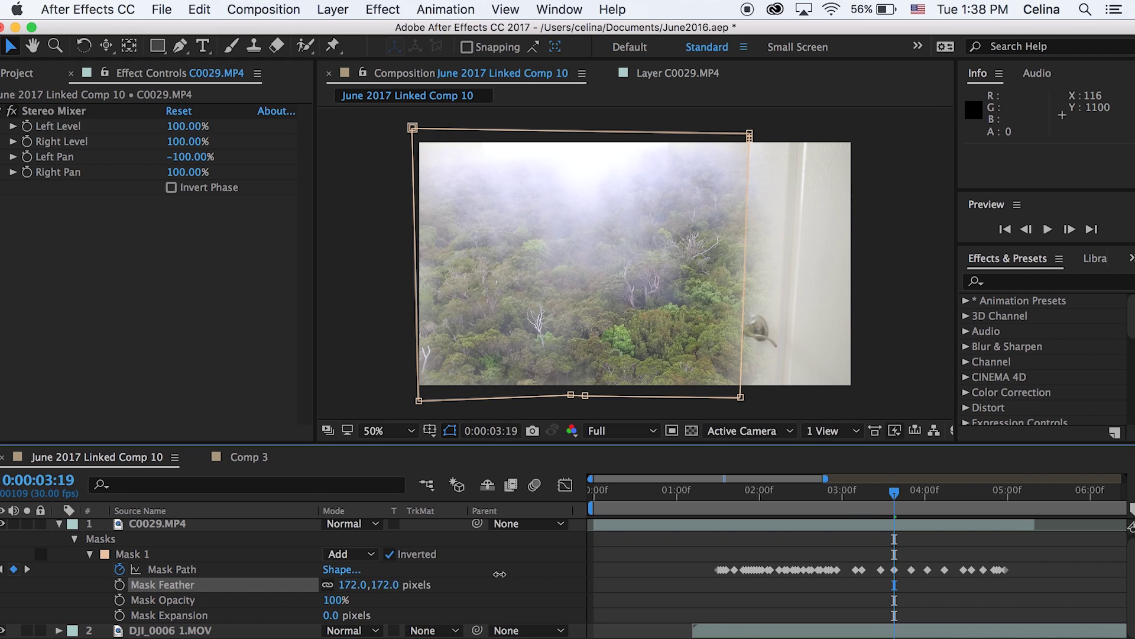
pyautogui.moveTo(495, 575); pyautogui.dragTo(378, 593)
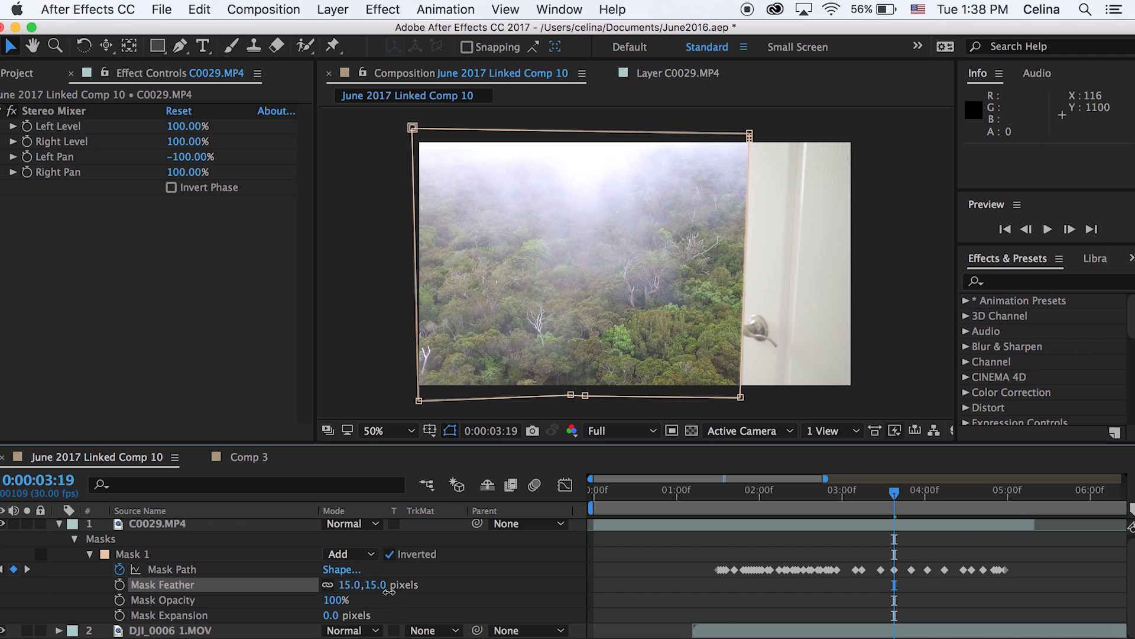
# Step: Preview the feathered door transition from 0:00:01:13 to 0:00:03:04
pyautogui.click(703, 525)
pyautogui.click(781, 602)
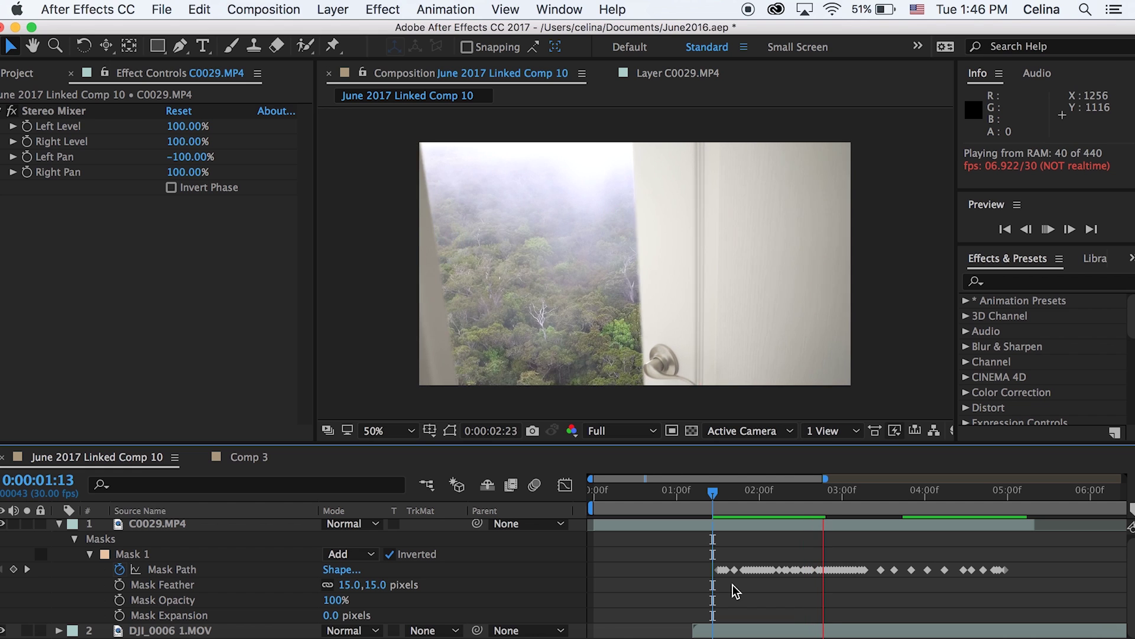
pyautogui.press('space')
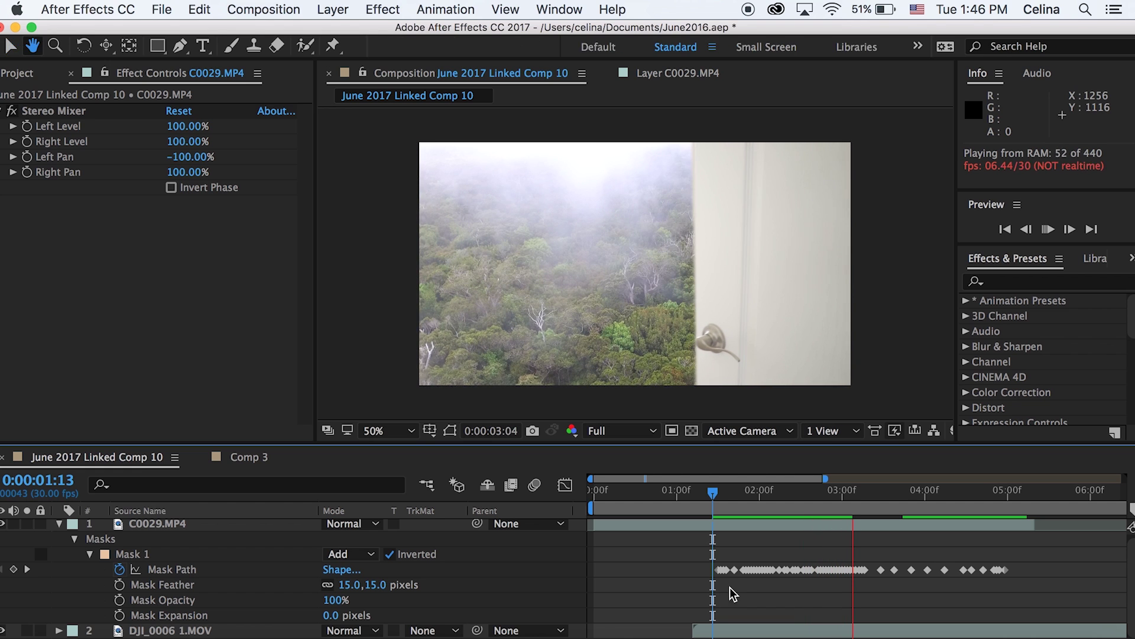
# Step: Select all Mask Path keyframes and apply Easy Ease to them
pyautogui.moveTo(704, 598); pyautogui.dragTo(1062, 556)
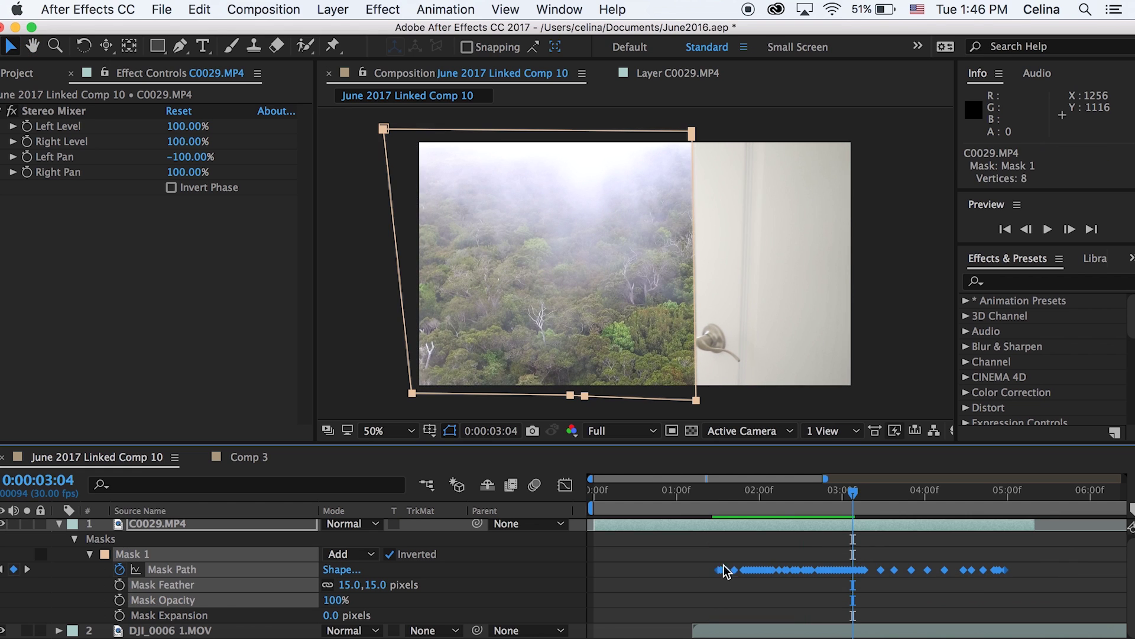
pyautogui.rightClick(752, 571)
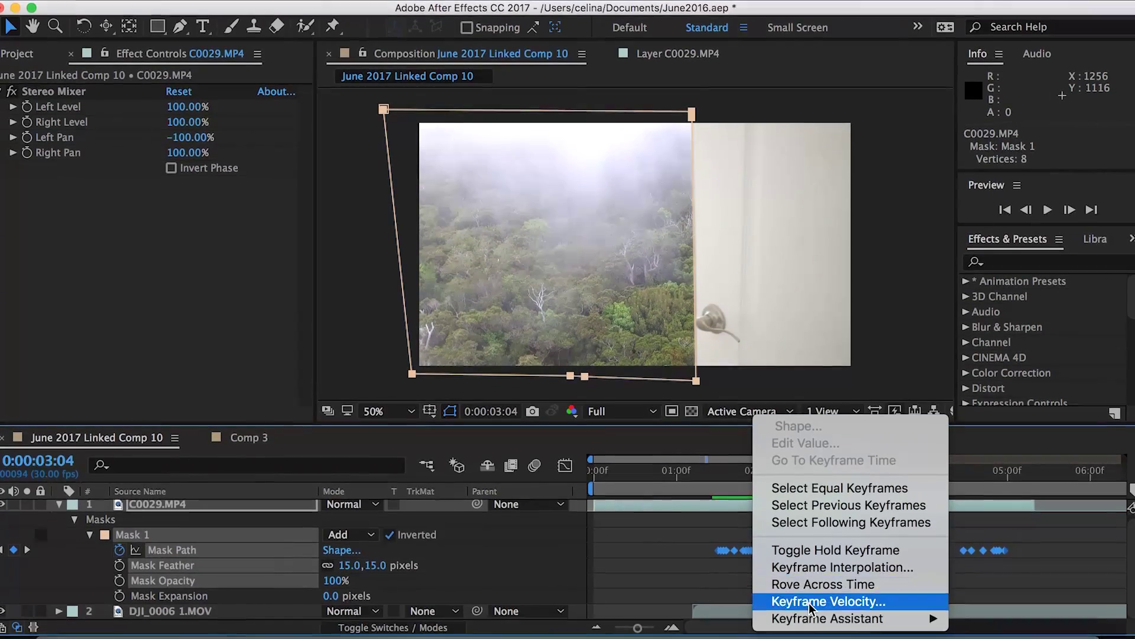
pyautogui.moveTo(816, 617)
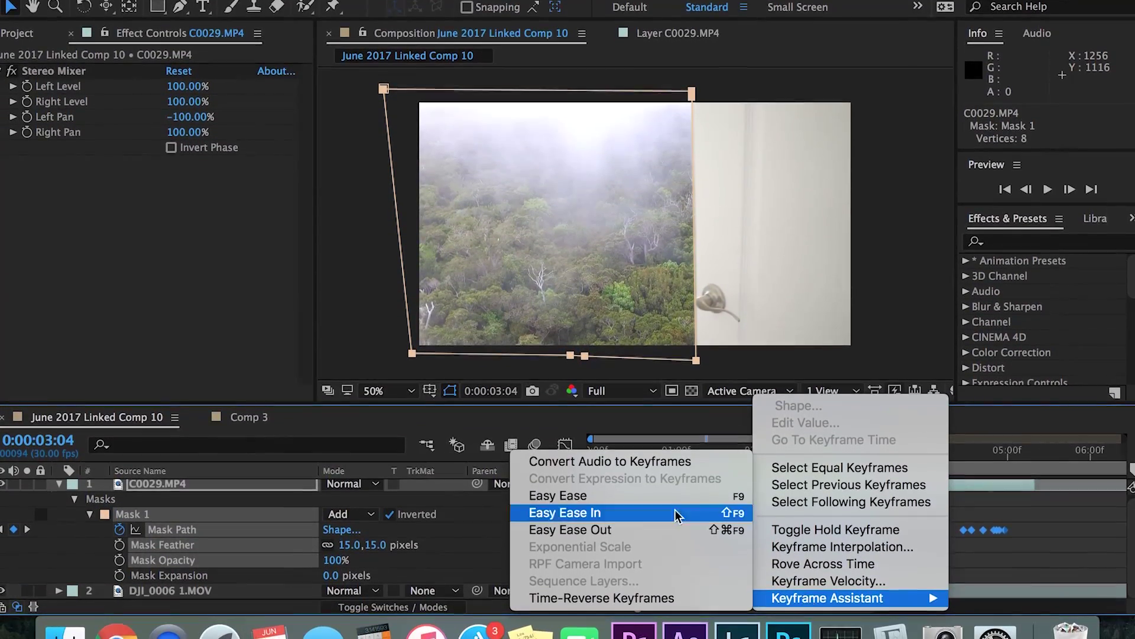
pyautogui.click(631, 494)
# Step: Deselect the keyframes and preview the eased mask animation from 0:00:01:15 and again from 0:00:01:20
pyautogui.click(718, 454)
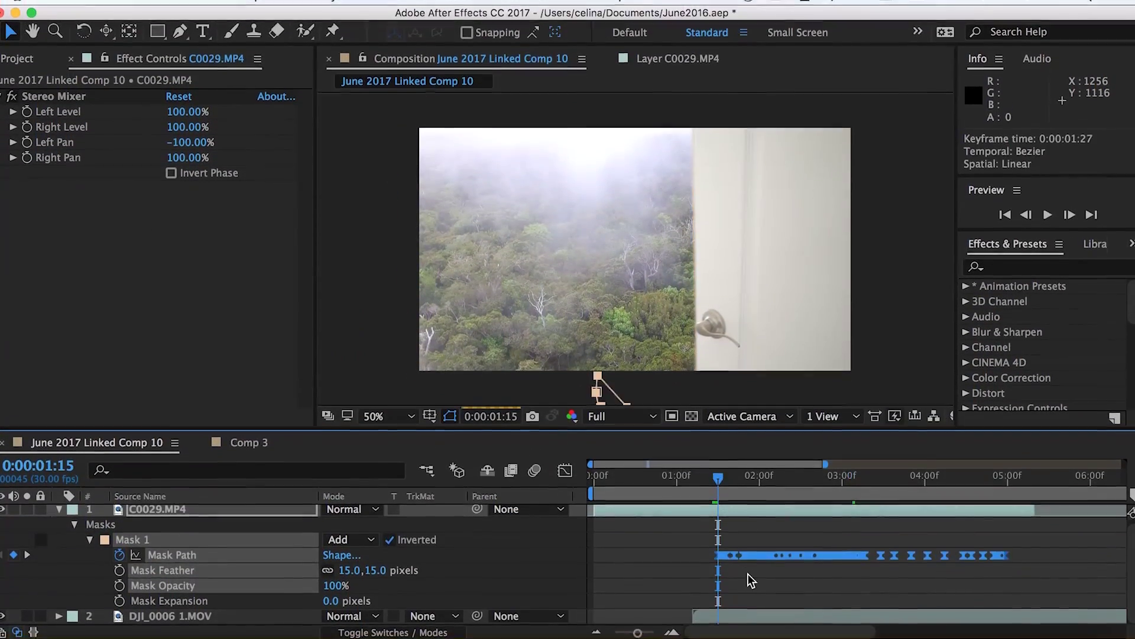
pyautogui.click(751, 583)
pyautogui.press('space')
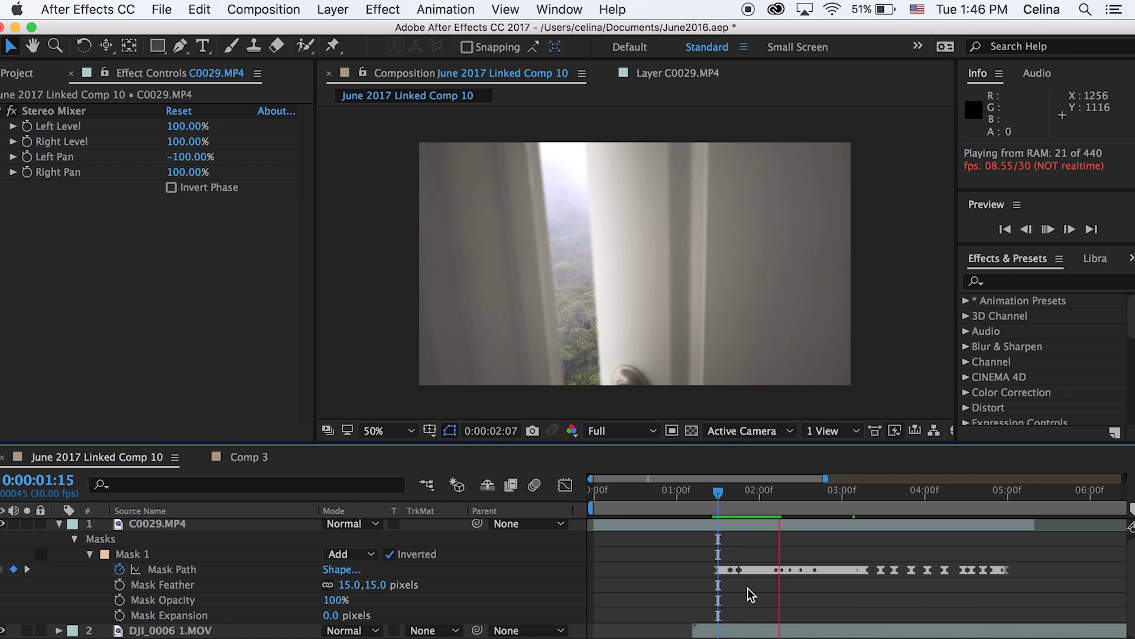
pyautogui.click(732, 507)
pyautogui.press('space')
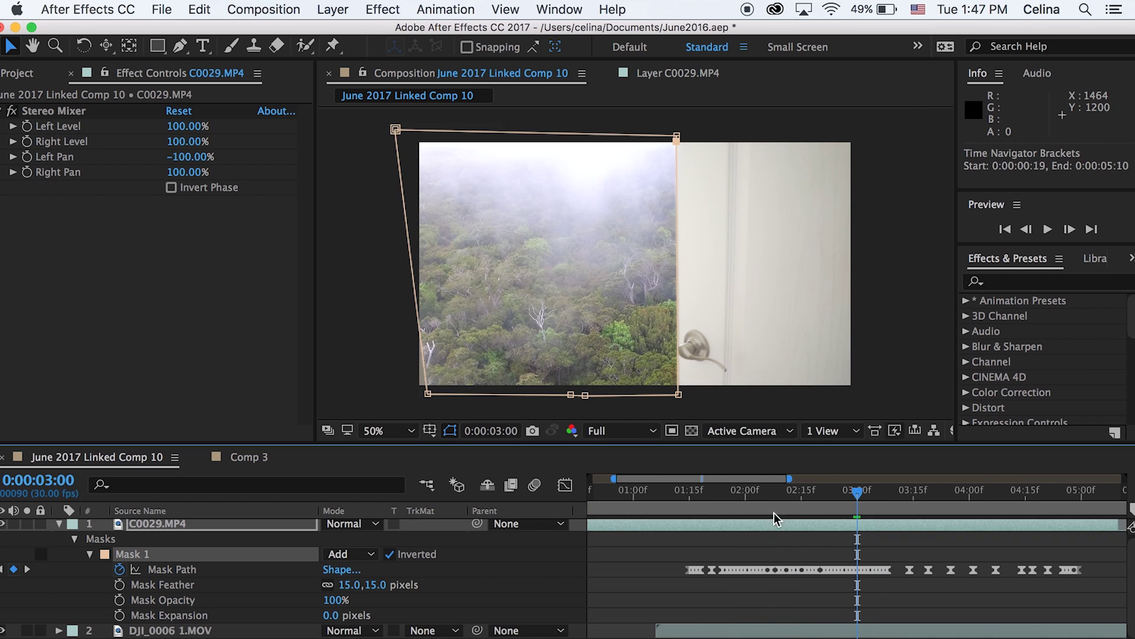
# Step: Preview the door transition from 0:00:02:15 to 0:00:03:18 and save the project
pyautogui.click(802, 496)
pyautogui.press('space')
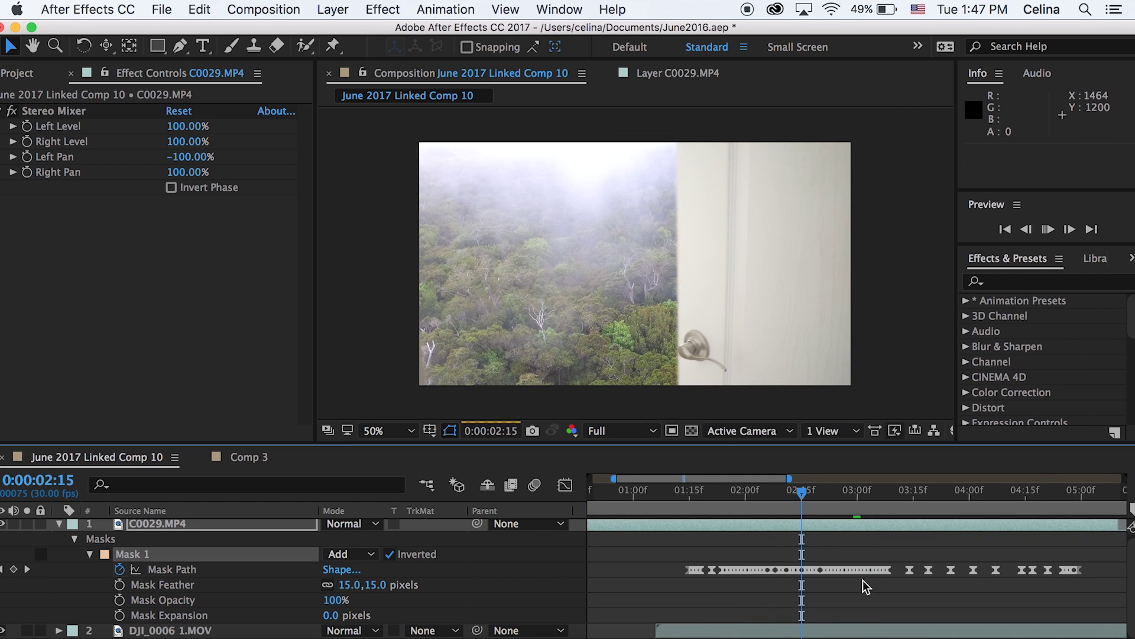
pyautogui.click(864, 590)
pyautogui.press('space')
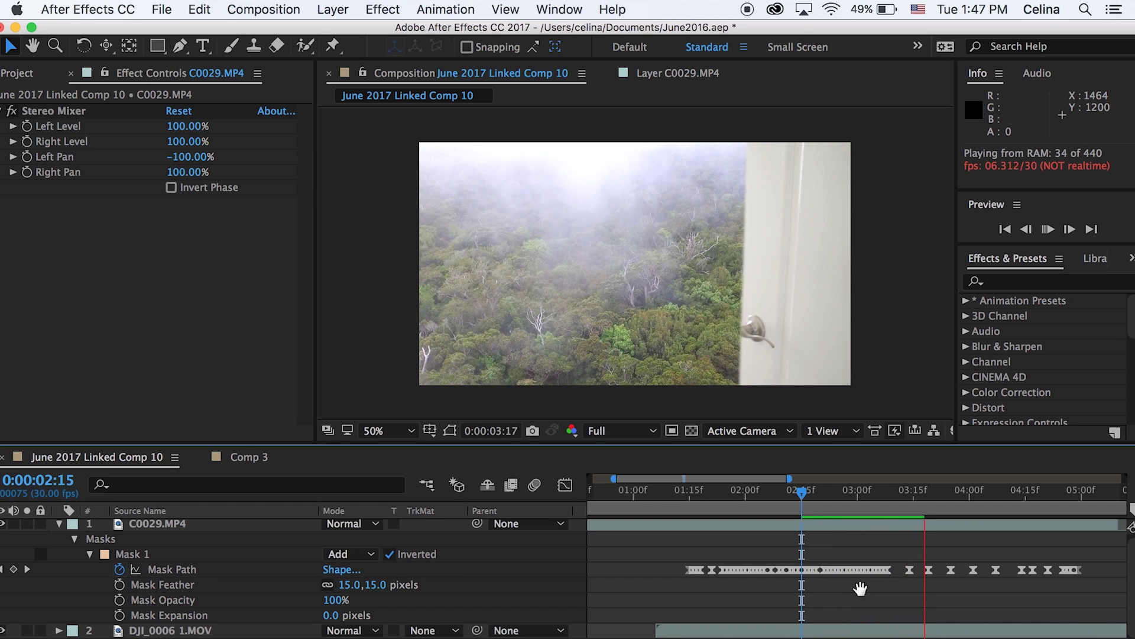
pyautogui.press('space')
pyautogui.press('super+s')
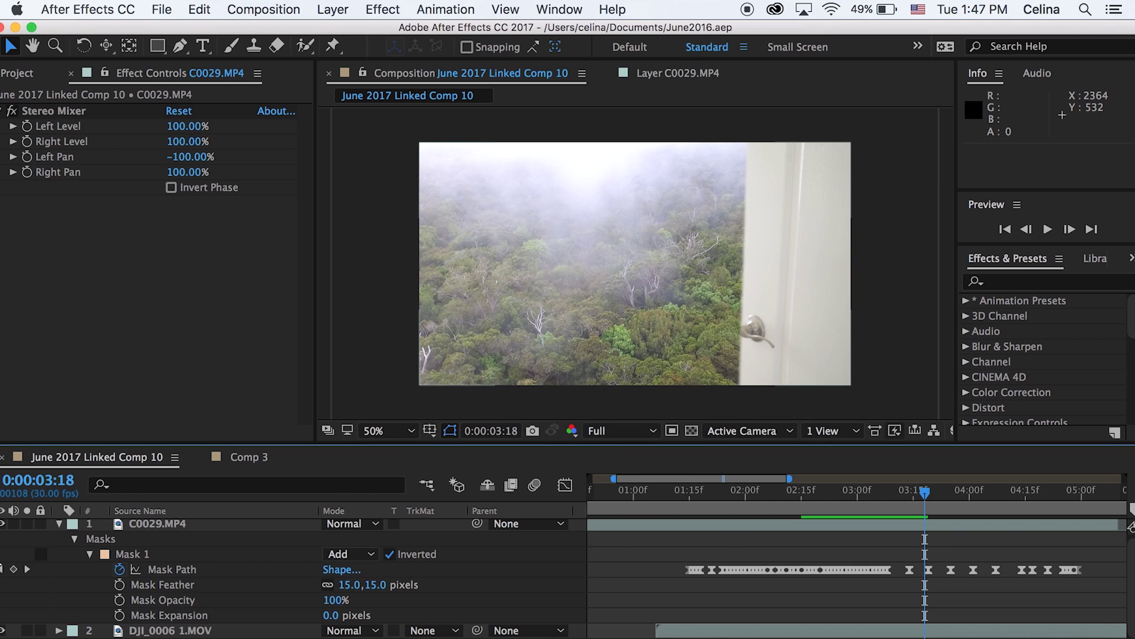
# Step: Collapse the C0029.MP4 layer and add DJI_0006 2.MOV to the composition directly beneath it, above DJI_0006 1.MOV
pyautogui.click(60, 524)
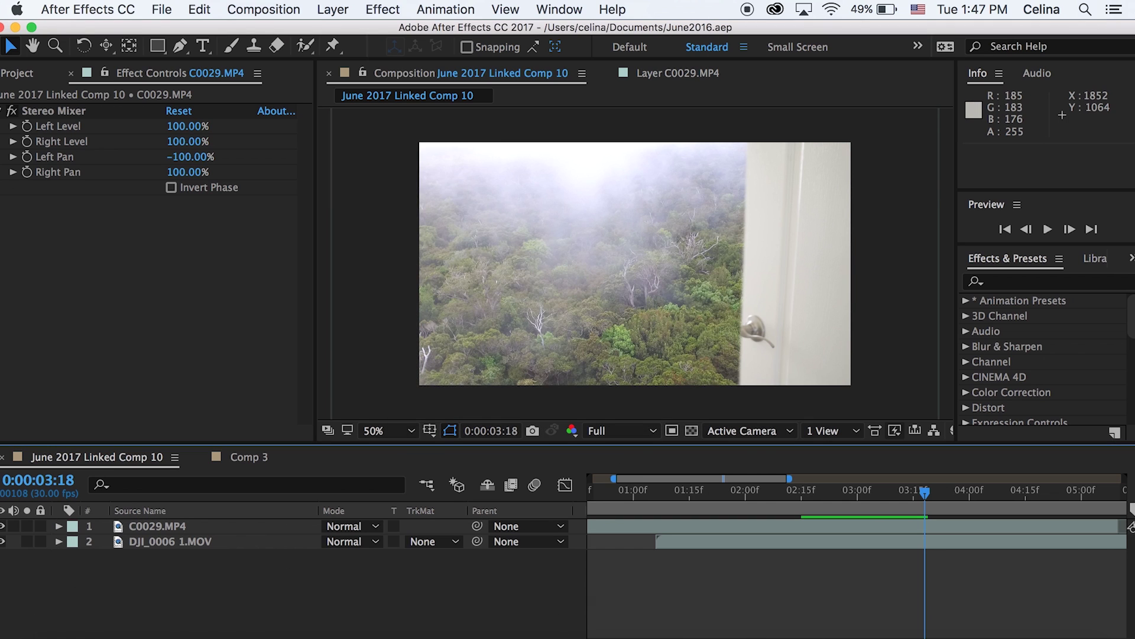
pyautogui.click(65, 636)
pyautogui.moveTo(422, 248); pyautogui.dragTo(789, 551)
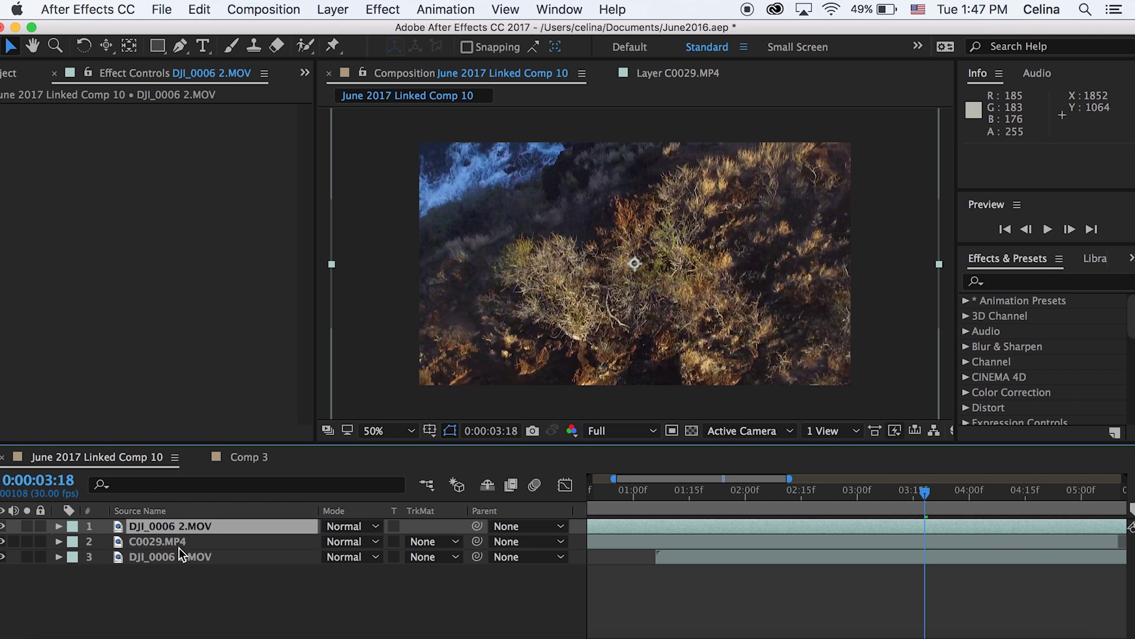
pyautogui.moveTo(165, 528); pyautogui.dragTo(165, 544)
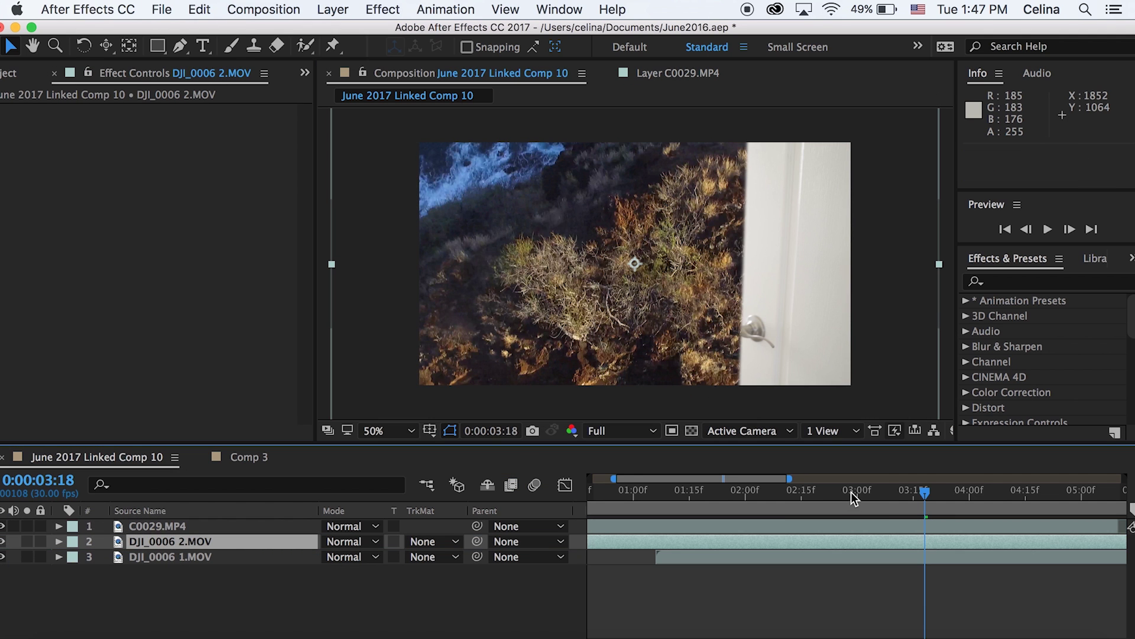
# Step: Preview the door opening onto DJI_0006 2.MOV from 0:00:02:12 to 0:00:03:17 and delete that clip's layer
pyautogui.click(834, 587)
pyautogui.press('space')
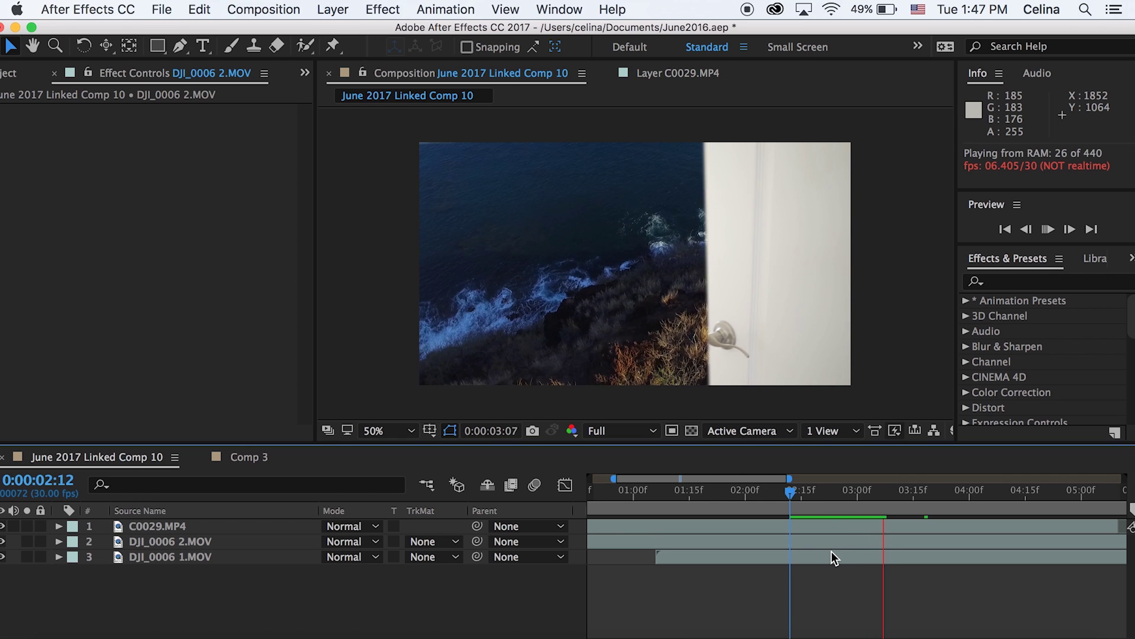
pyautogui.press('space')
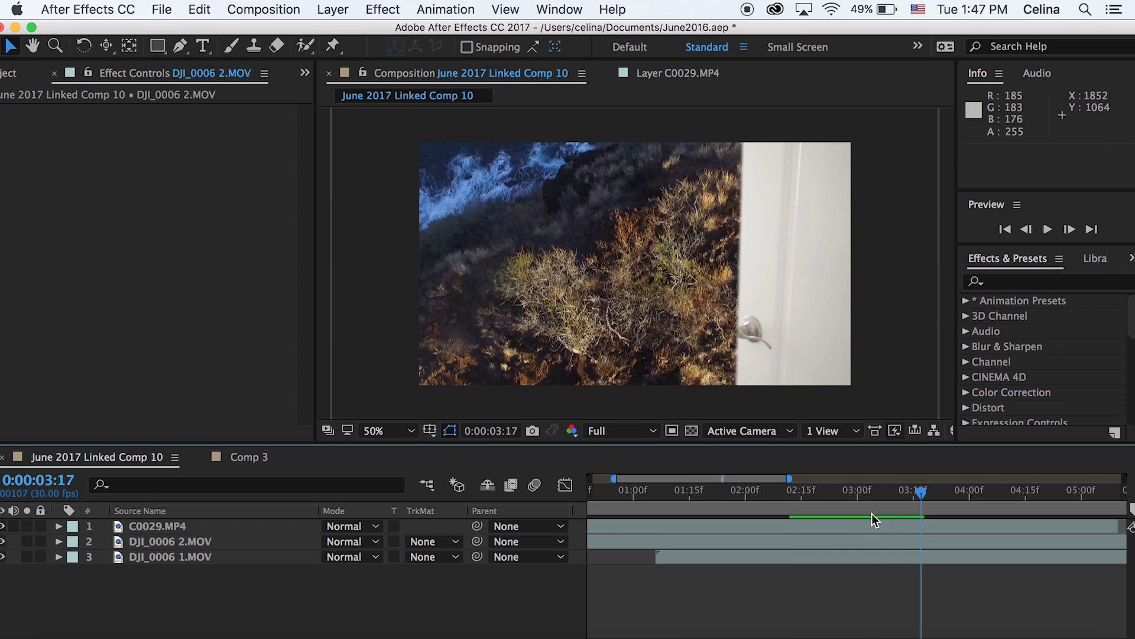
pyautogui.click(863, 544)
pyautogui.press('Delete')
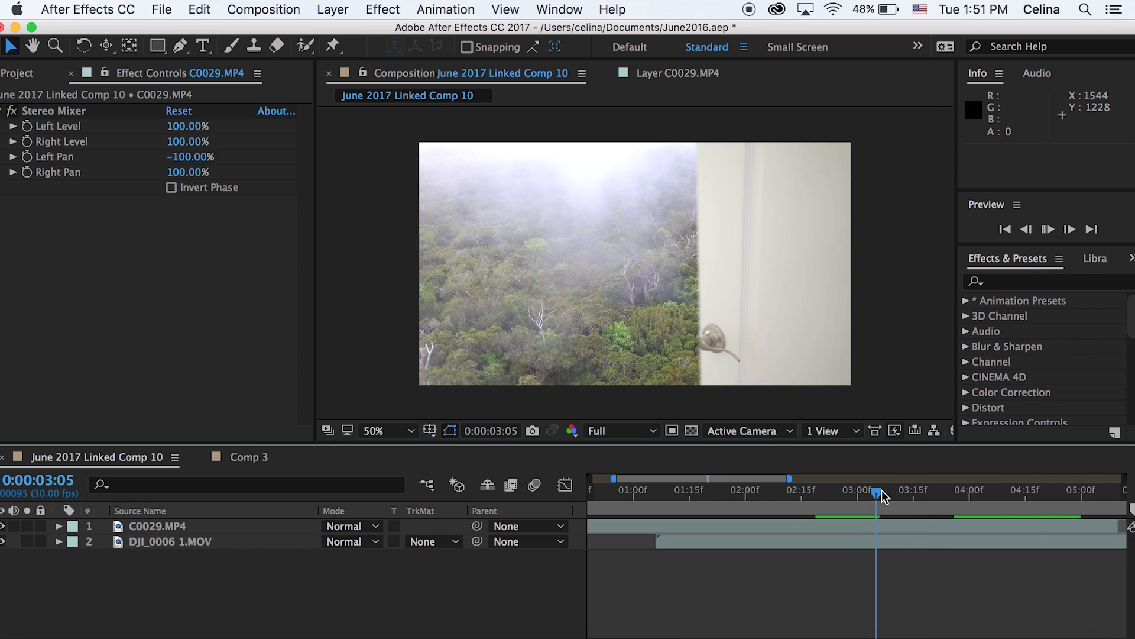
# Step: Preview the door transition onto the forest clip from 0:00:03:05 and again from 0:00:03:14
pyautogui.press('space')
pyautogui.press('space')
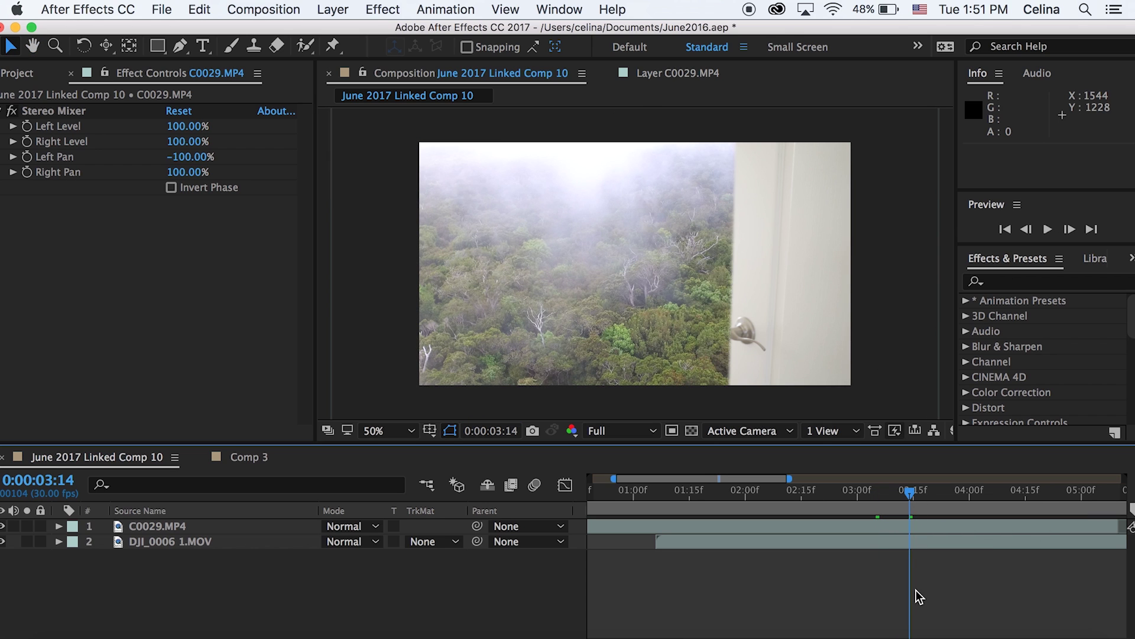
pyautogui.press('space')
pyautogui.press('space')
# Step: Split the C0029.MP4 layer at 0:00:03:11
pyautogui.moveTo(914, 486); pyautogui.dragTo(899, 482)
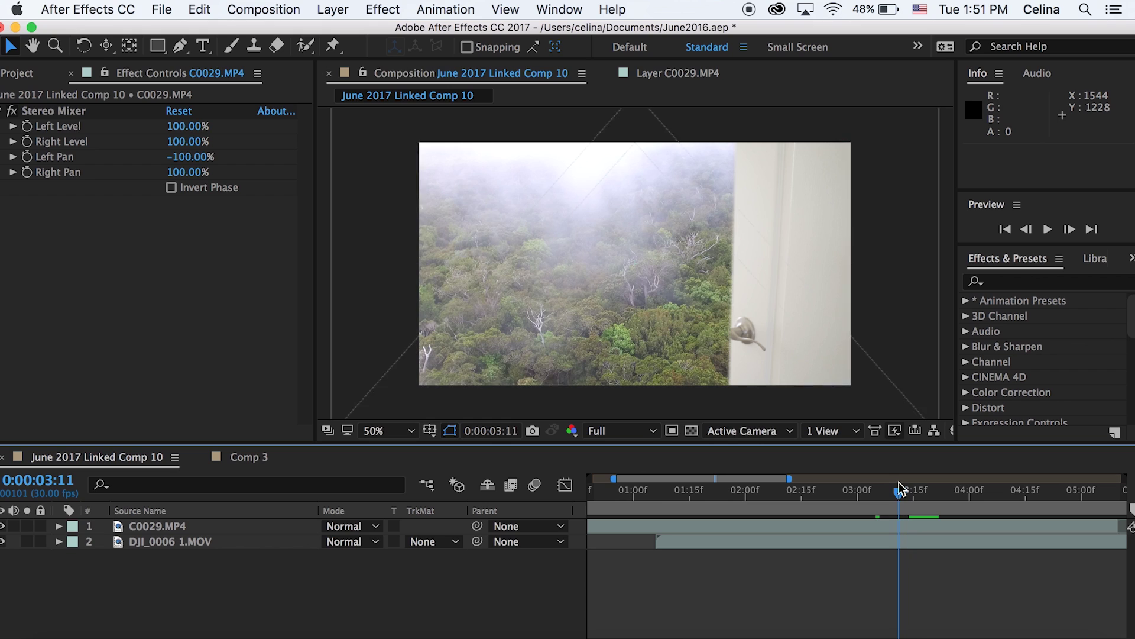
pyautogui.click(911, 525)
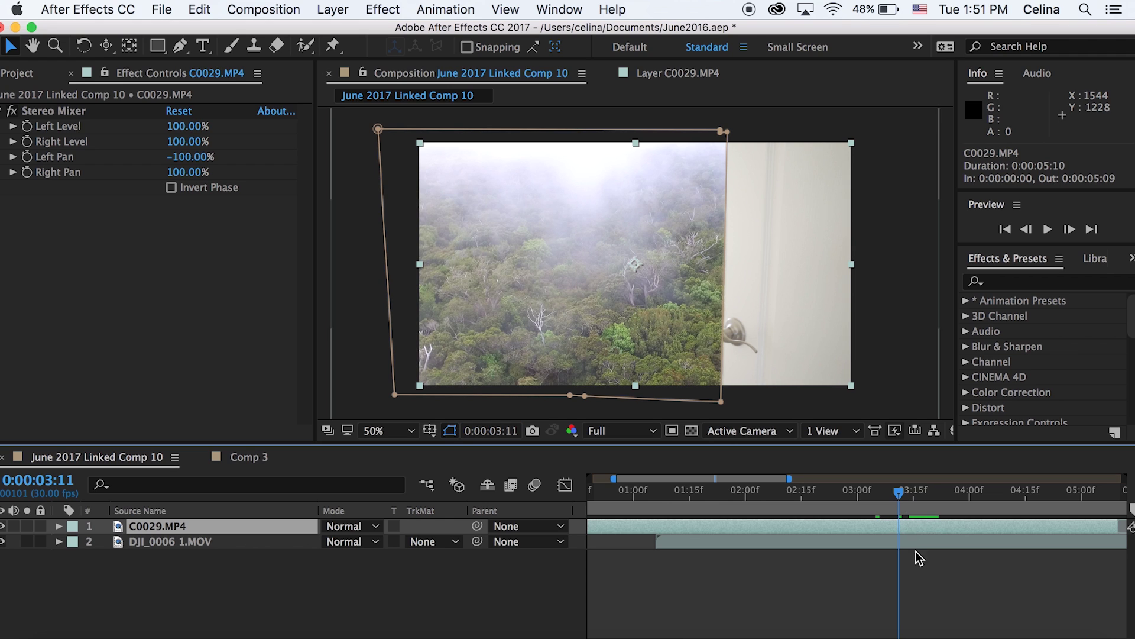
pyautogui.click(917, 559)
pyautogui.click(911, 528)
pyautogui.press('super+shift+d')
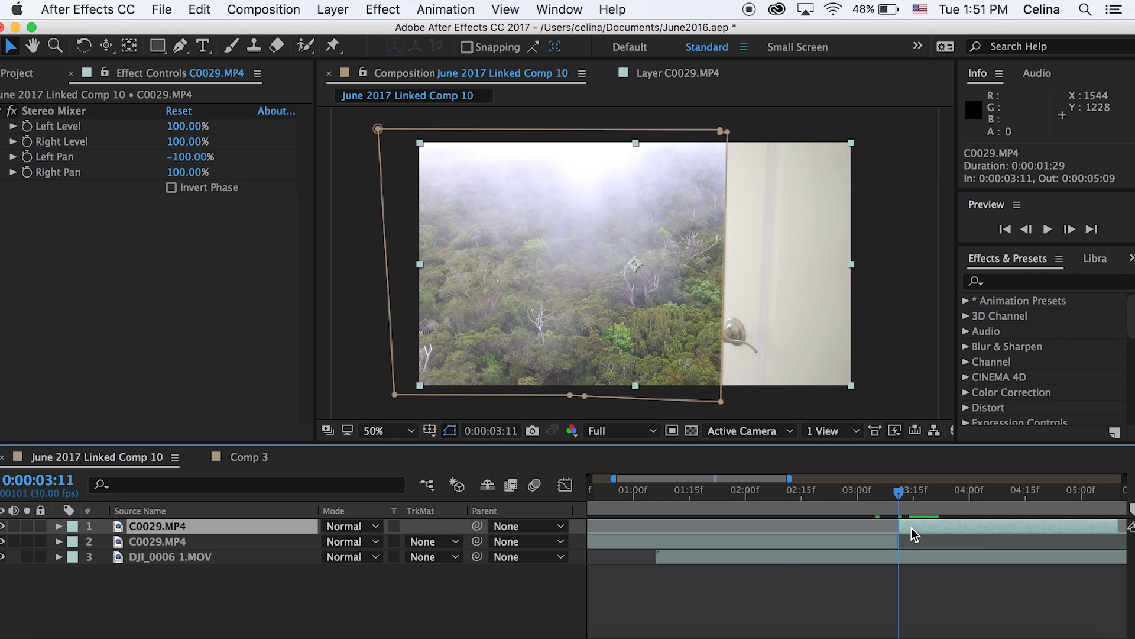
# Step: Time-stretch the second part of C0029.MP4 with a stretch factor of 50, holding the layer in-point
pyautogui.rightClick(911, 528)
pyautogui.moveTo(804, 628)
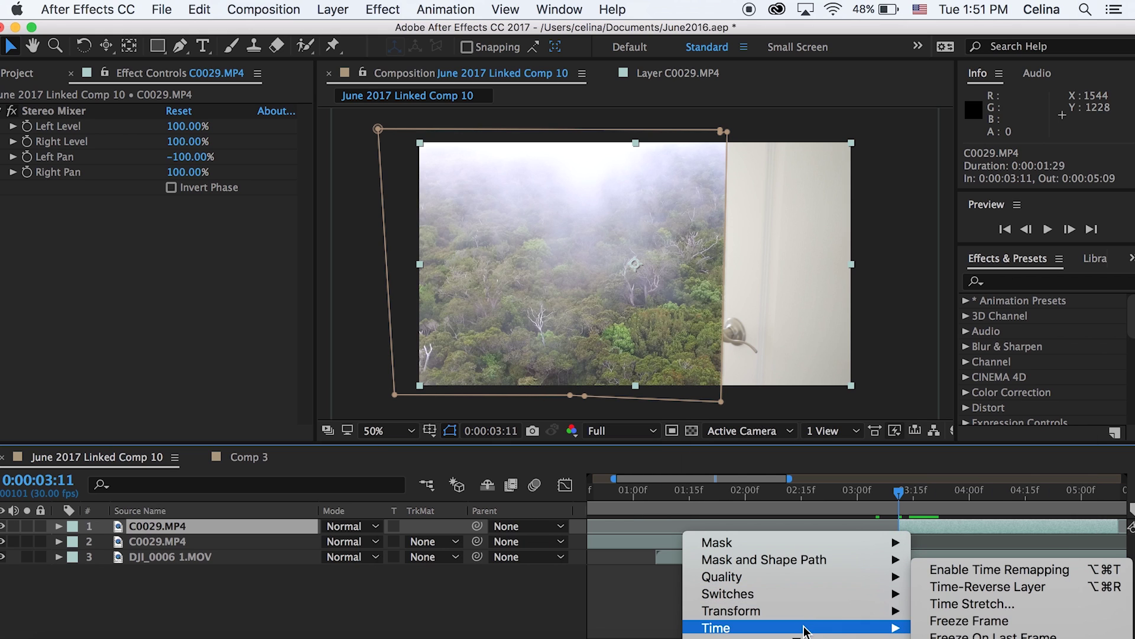
pyautogui.click(973, 603)
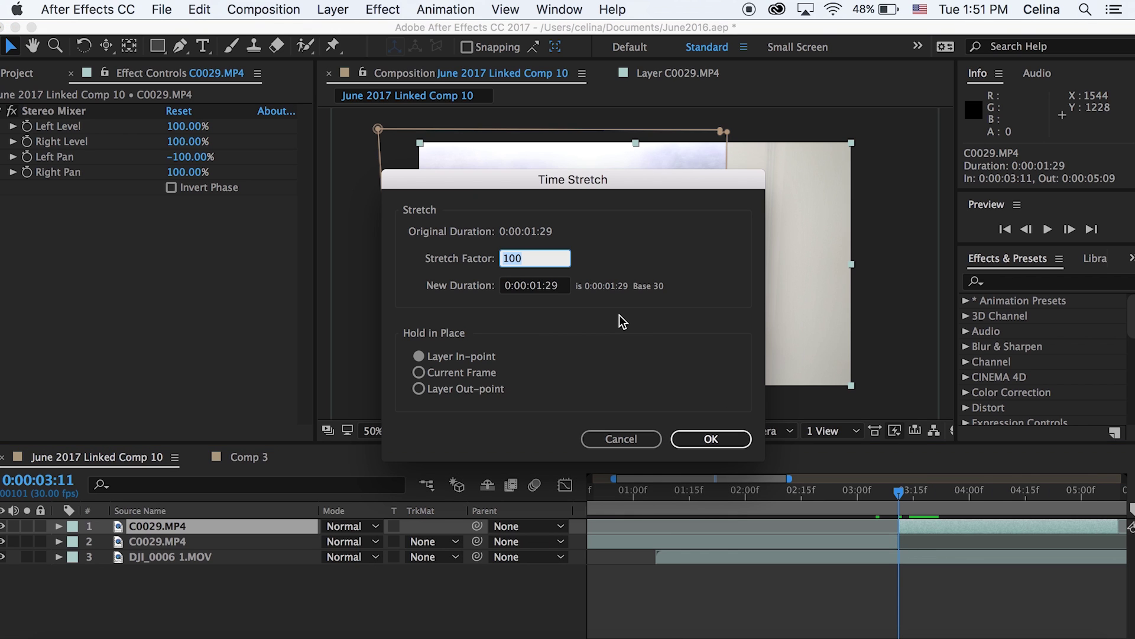
pyautogui.write('50')
pyautogui.press('Return')
# Step: Preview the sped-up end of the door transition from 0:00:03:08
pyautogui.click(887, 502)
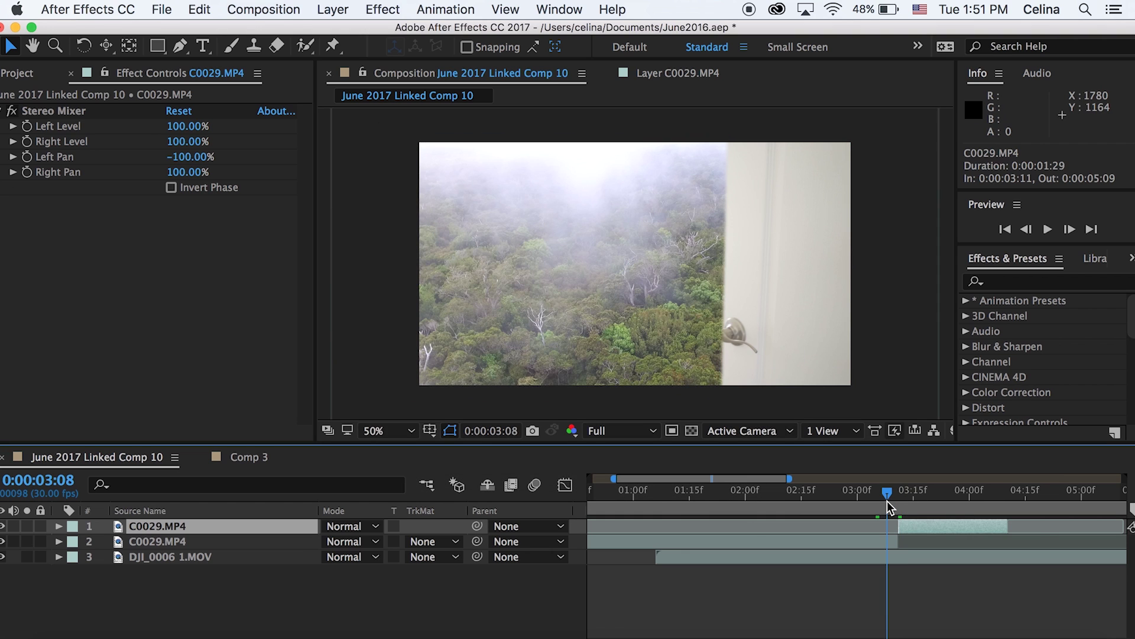
pyautogui.press('space')
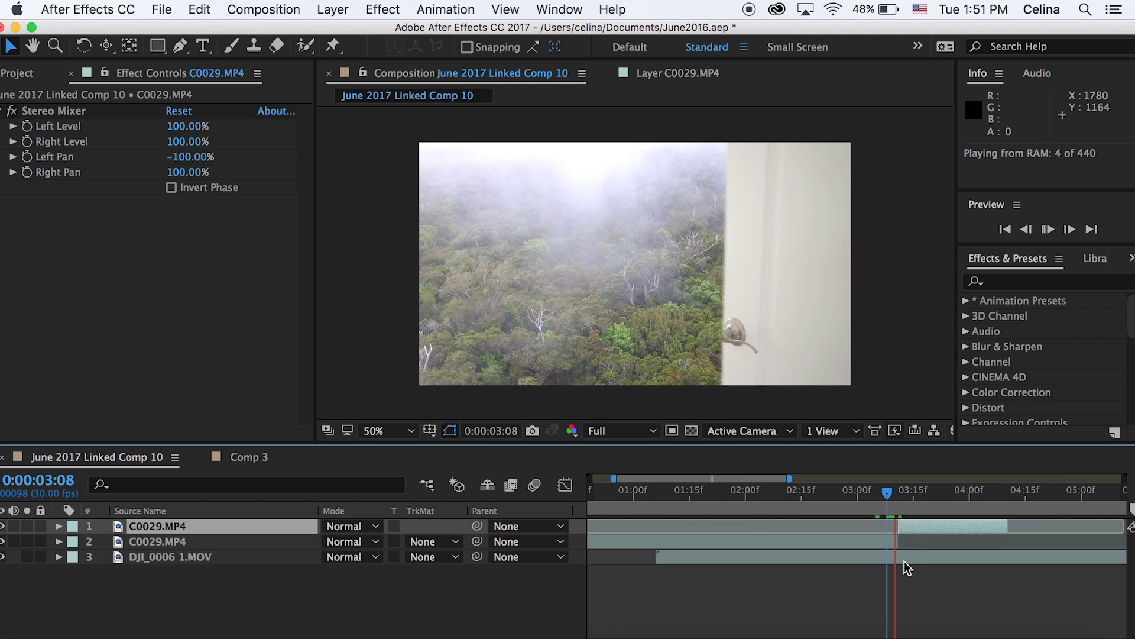